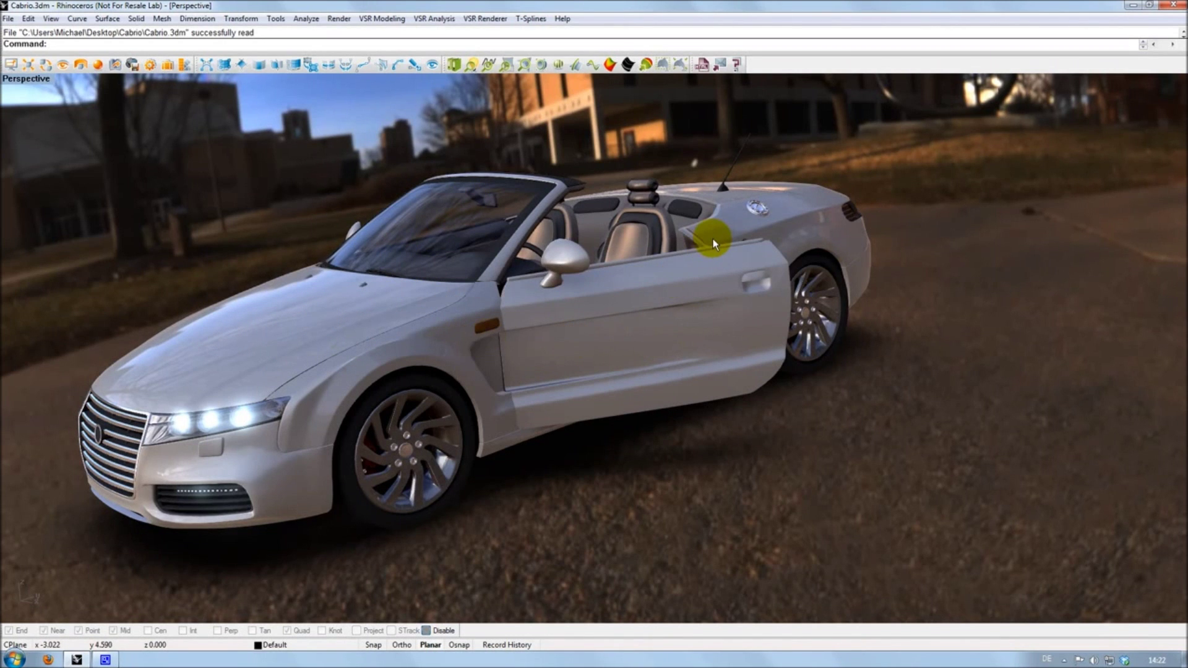
Orbit and zoom around the Cabrio car model to a higher view
{"action": "right_click_drag", "start_coordinate": [704, 245], "coordinate": [468, 268]}
{"action": "scroll", "coordinate": [468, 269], "scroll_direction": "up", "scroll_amount": 8}
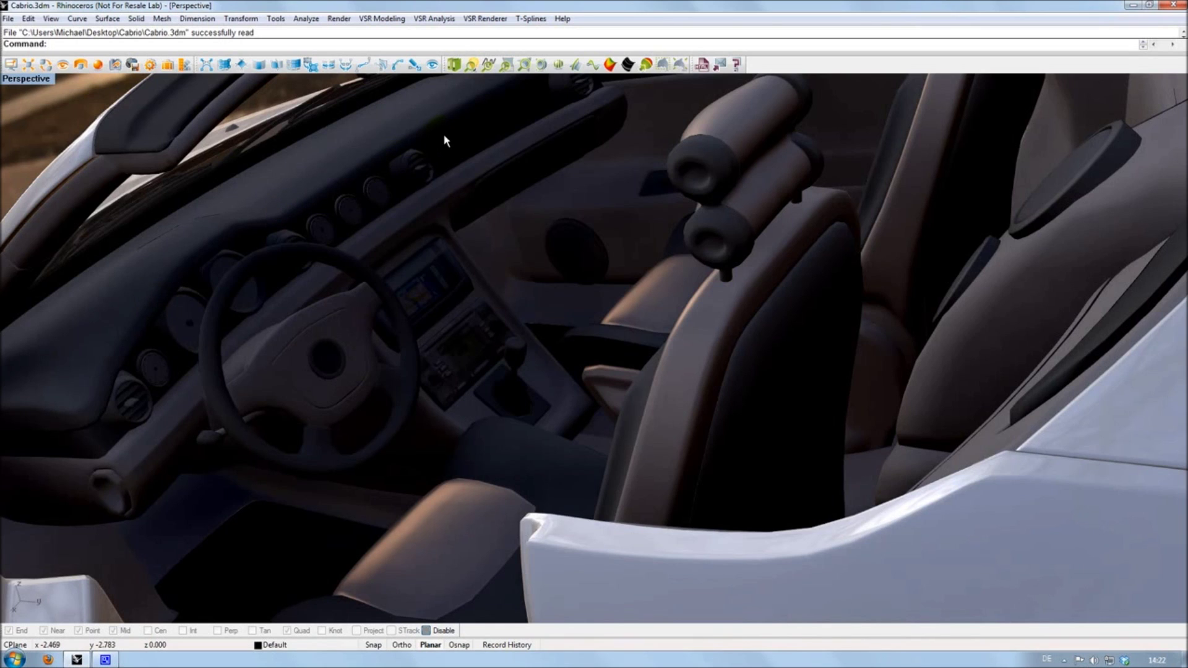
{"action": "left_click", "coordinate": [390, 238]}
{"action": "scroll", "coordinate": [321, 388], "scroll_direction": "down", "scroll_amount": 10}
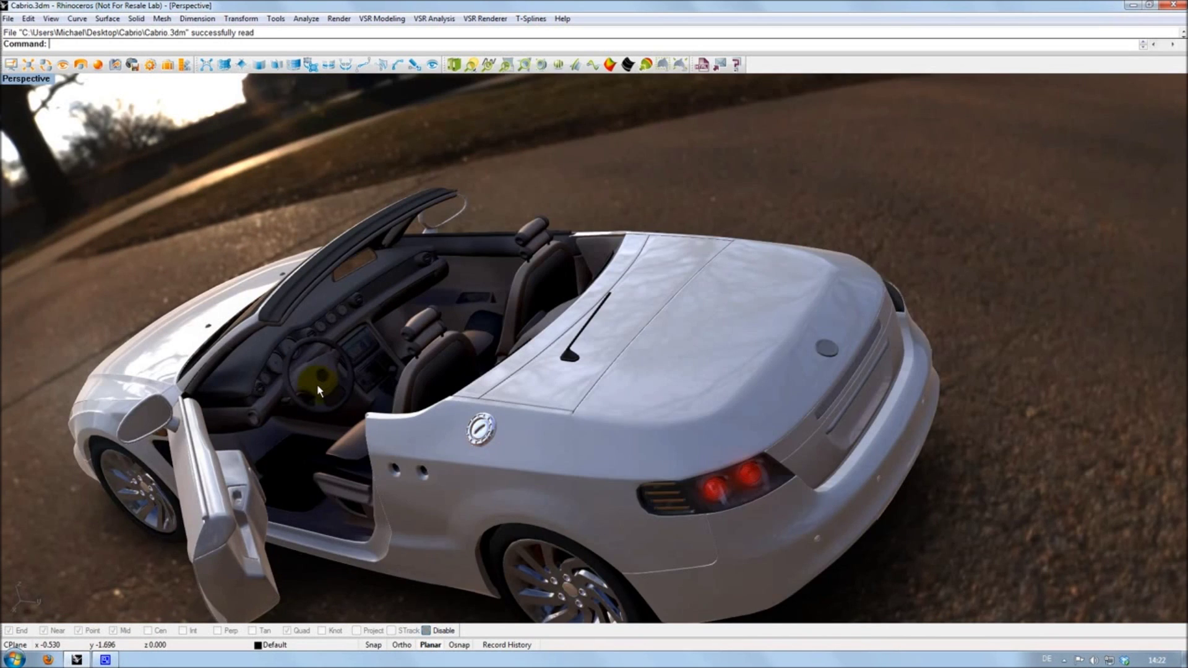
{"action": "scroll", "coordinate": [242, 467], "scroll_direction": "up", "scroll_amount": 10}
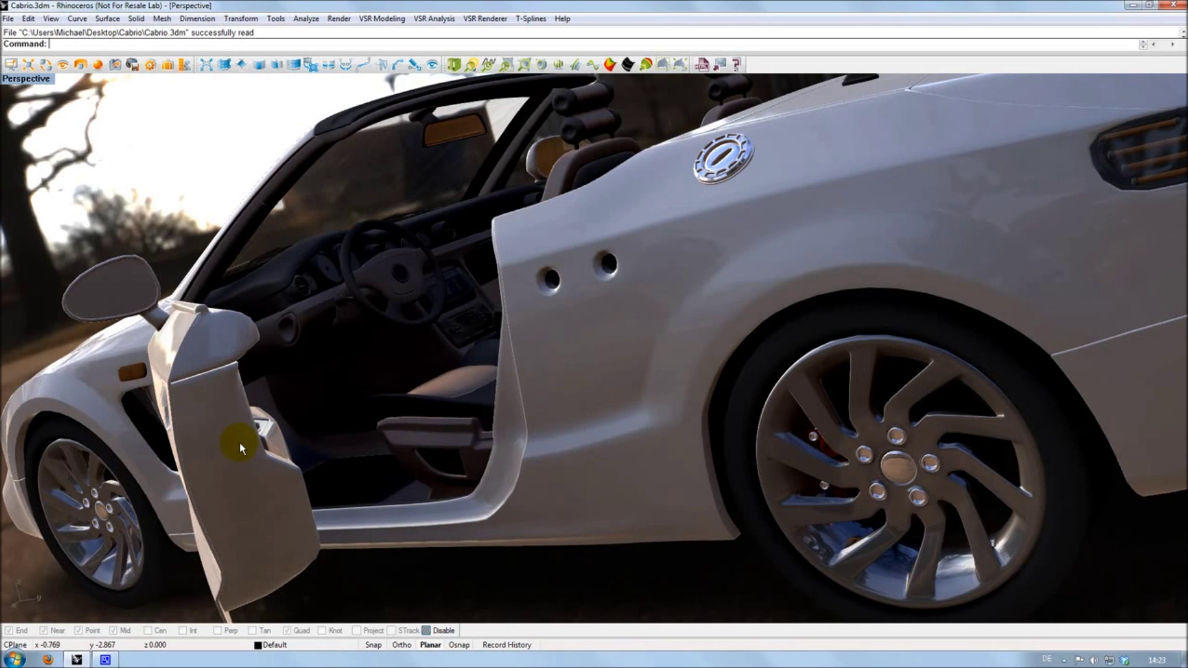
Close Cabrio.3dm without saving and open the Camera-SLR.3dm tutorial model
{"action": "left_click", "coordinate": [561, 20]}
{"action": "mouse_move", "coordinate": [582, 62]}
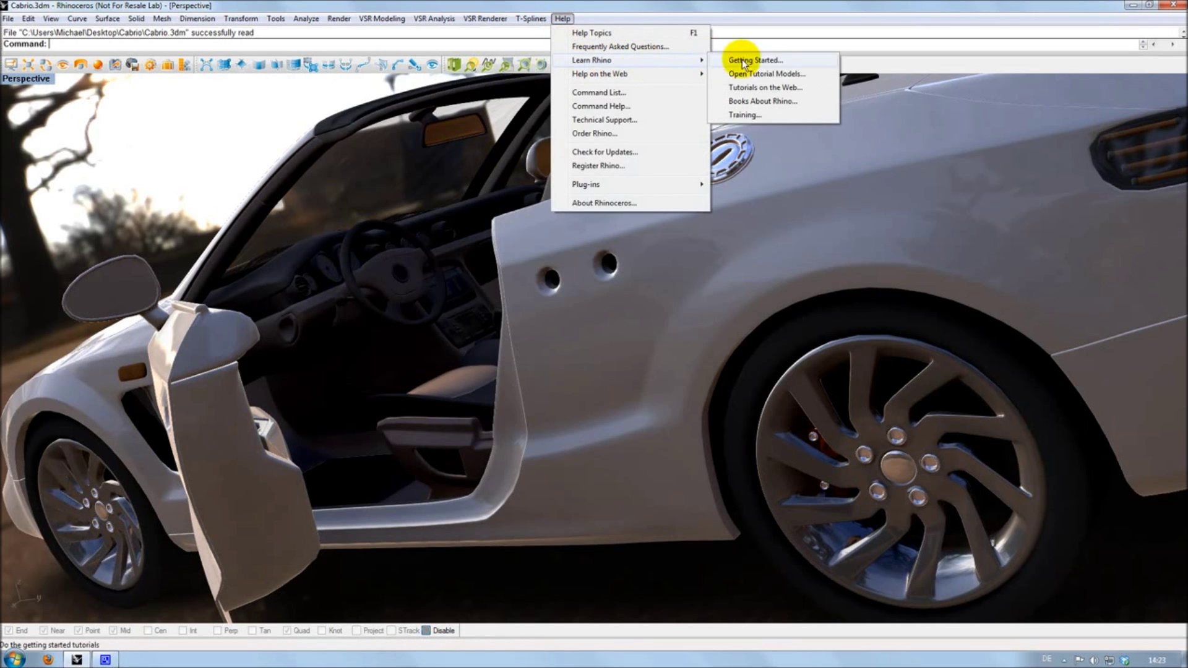
{"action": "left_click", "coordinate": [767, 75]}
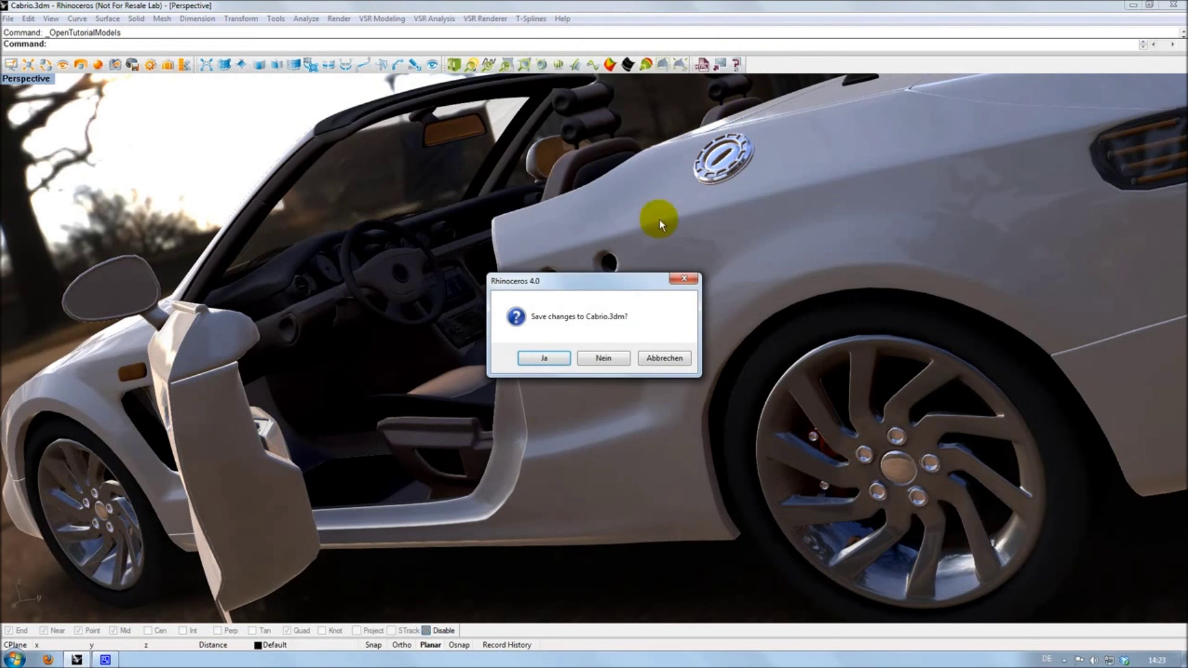
{"action": "left_click", "coordinate": [600, 356]}
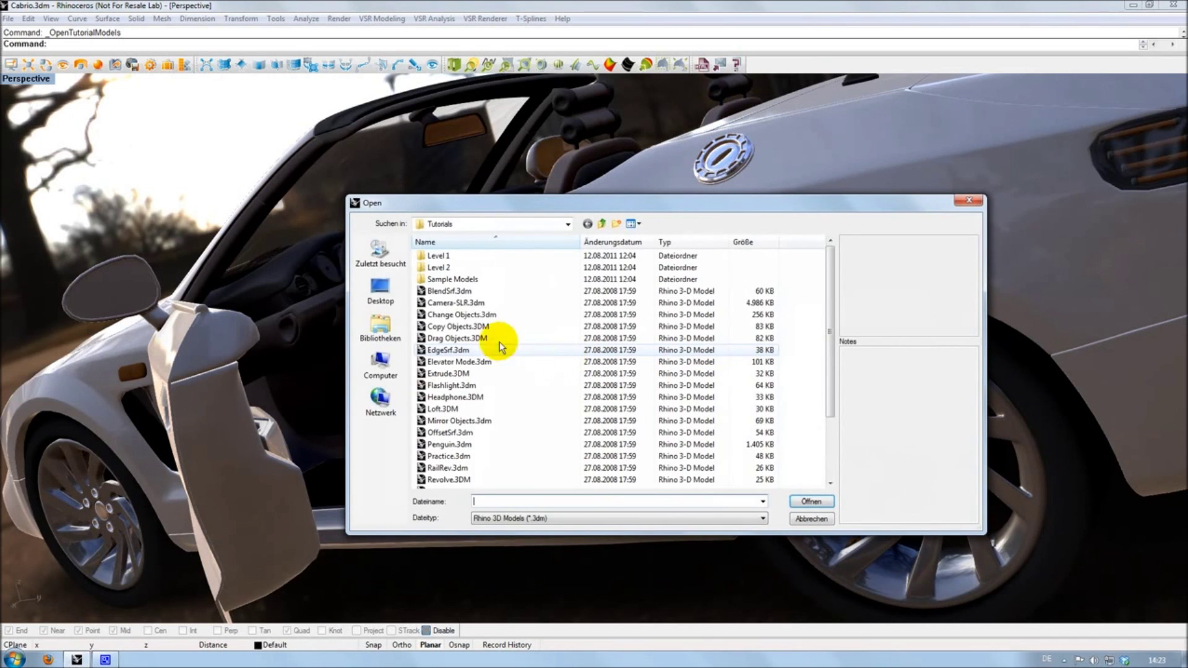
{"action": "left_click", "coordinate": [457, 302]}
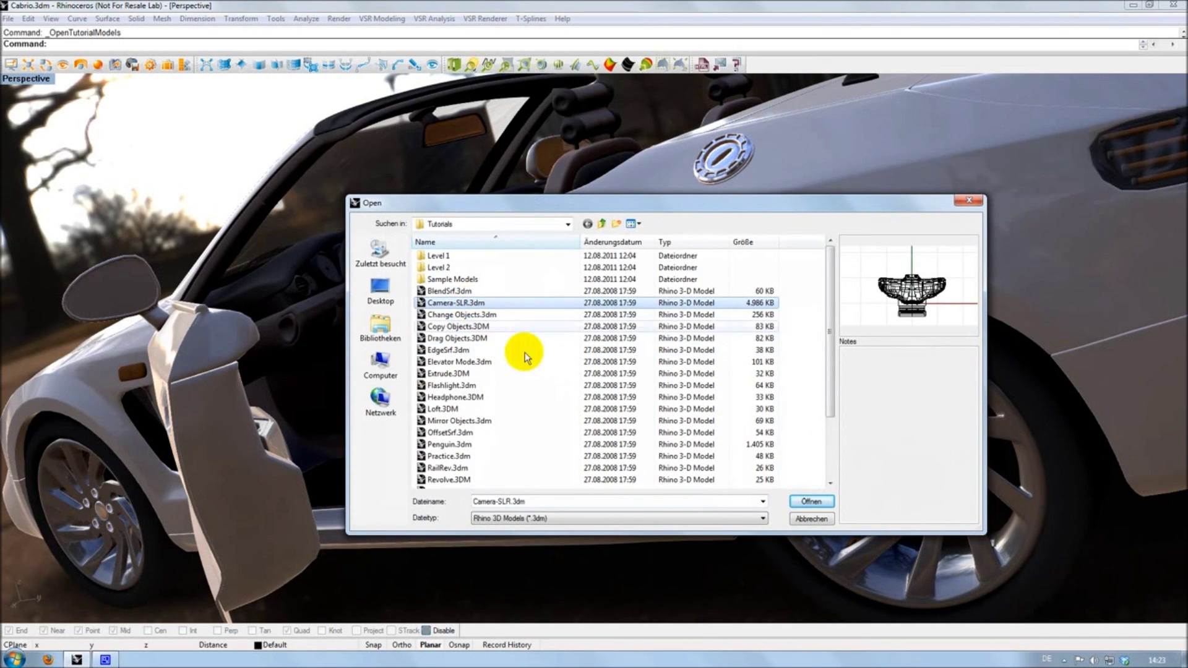
{"action": "left_click", "coordinate": [807, 501]}
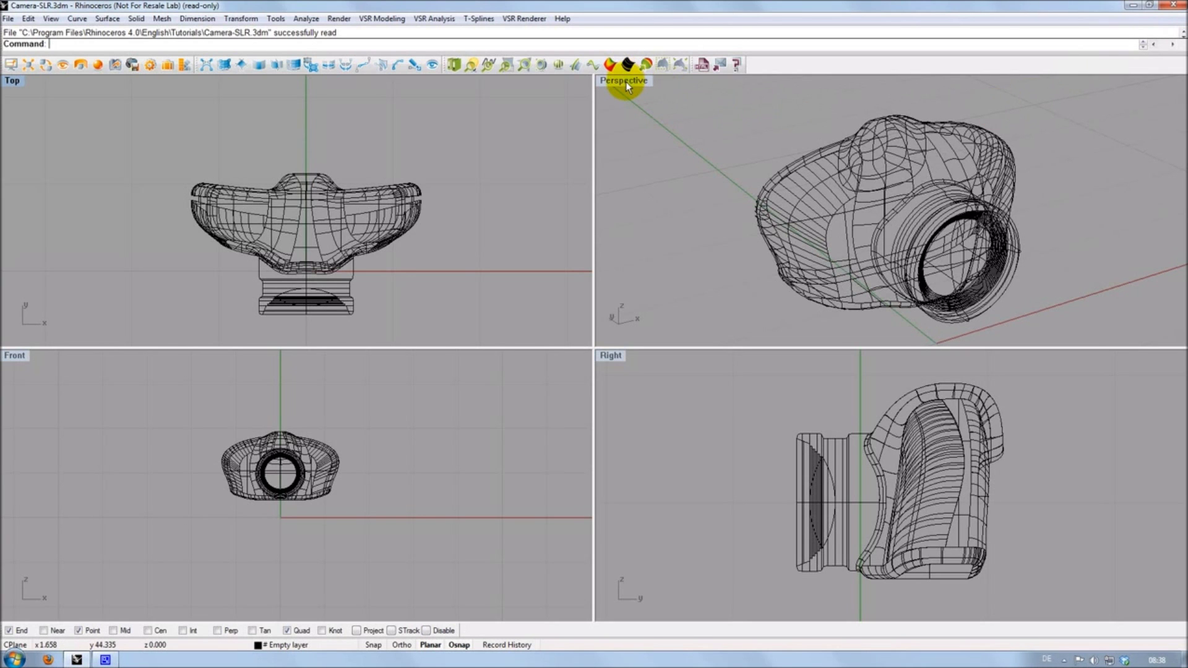
Maximize the Perspective view and set it to Shaded display
{"action": "double_click", "coordinate": [624, 80]}
{"action": "right_click_drag", "start_coordinate": [645, 281], "coordinate": [63, 124]}
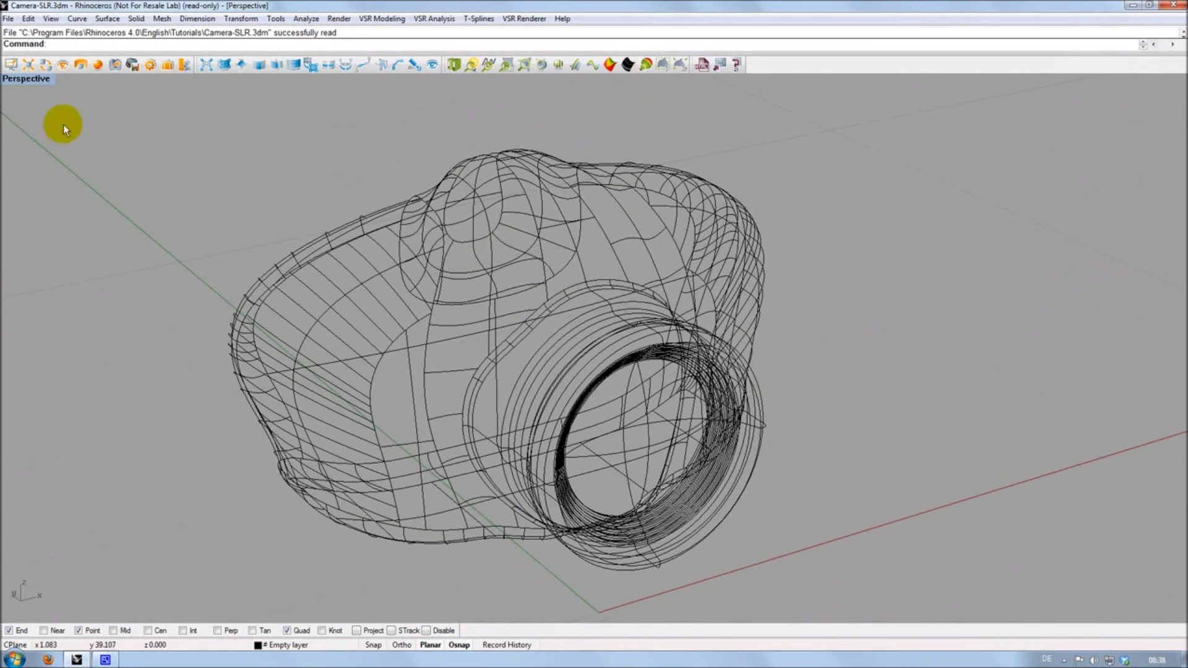
{"action": "left_click", "coordinate": [23, 79]}
{"action": "left_click", "coordinate": [36, 117]}
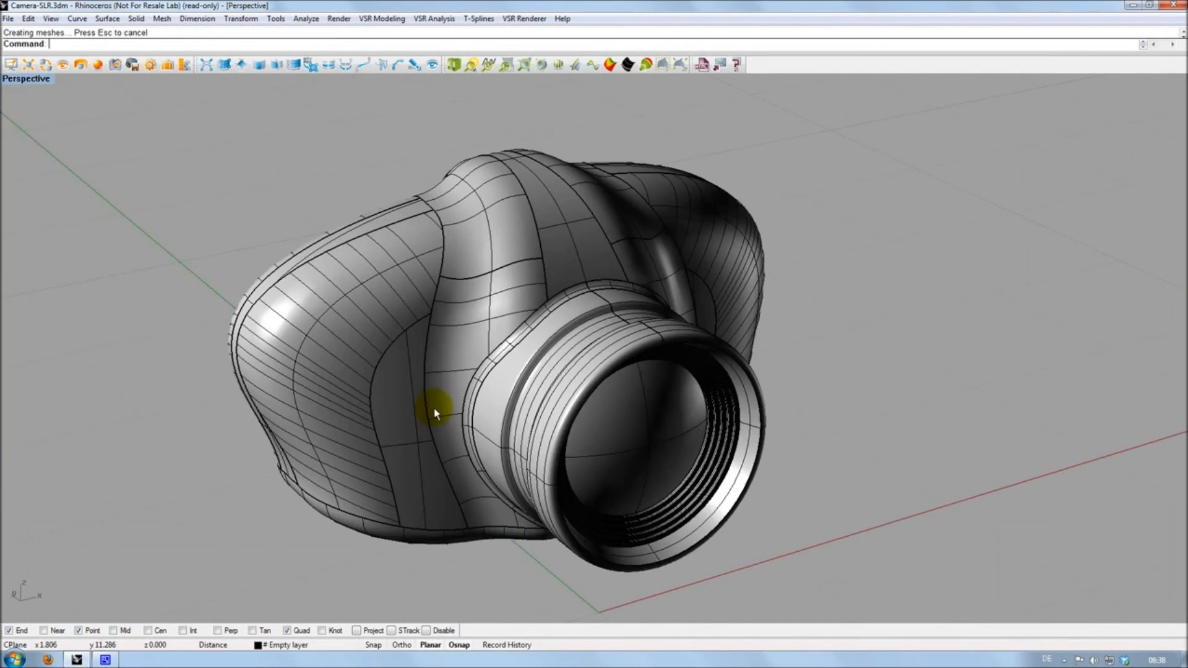
{"action": "right_click_drag", "start_coordinate": [435, 413], "coordinate": [384, 371]}
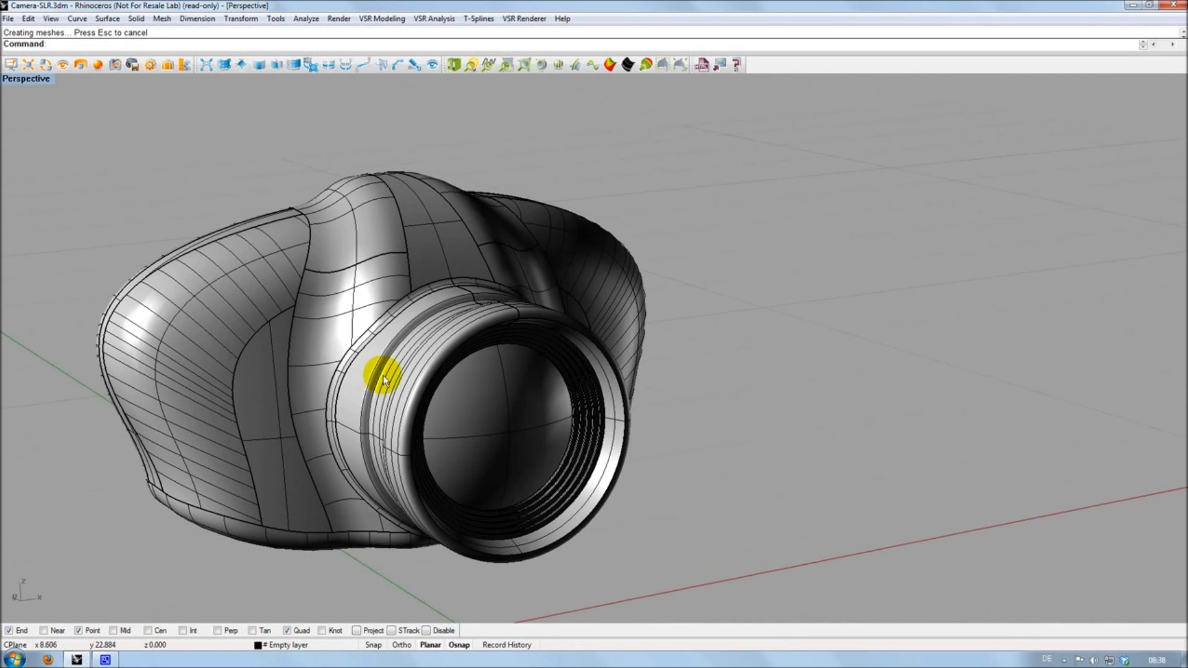
Run VSR Global Matching Analysis on all surfaces, checking only Position (G0)
{"action": "left_click", "coordinate": [525, 64]}
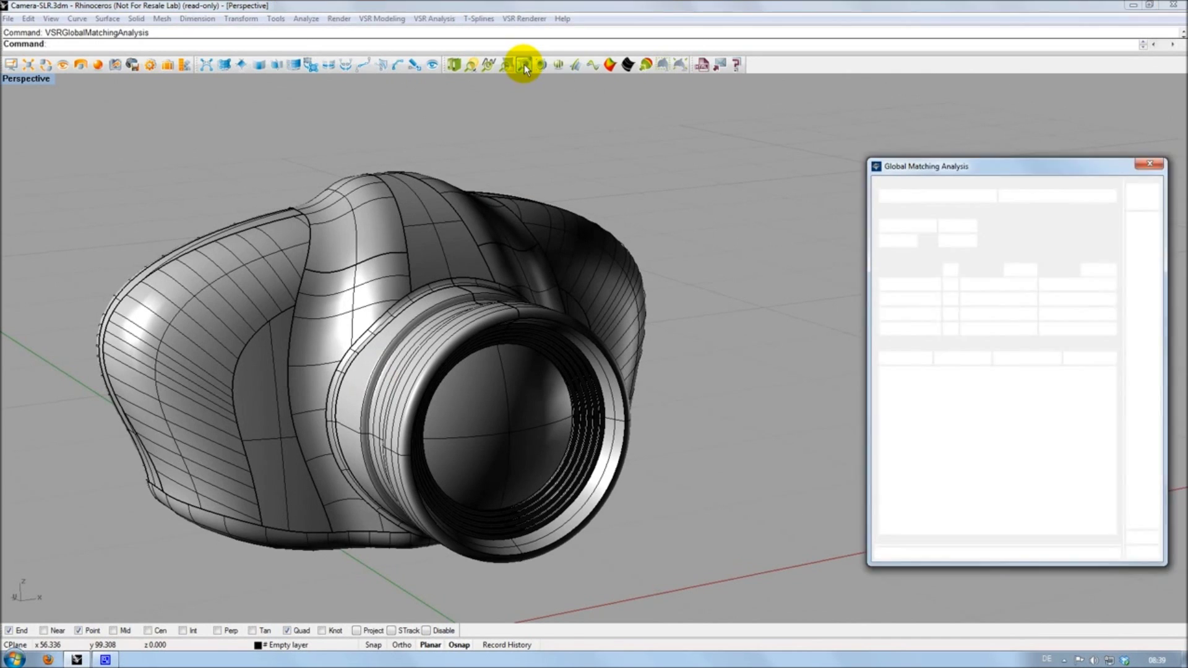
{"action": "left_click", "coordinate": [882, 284]}
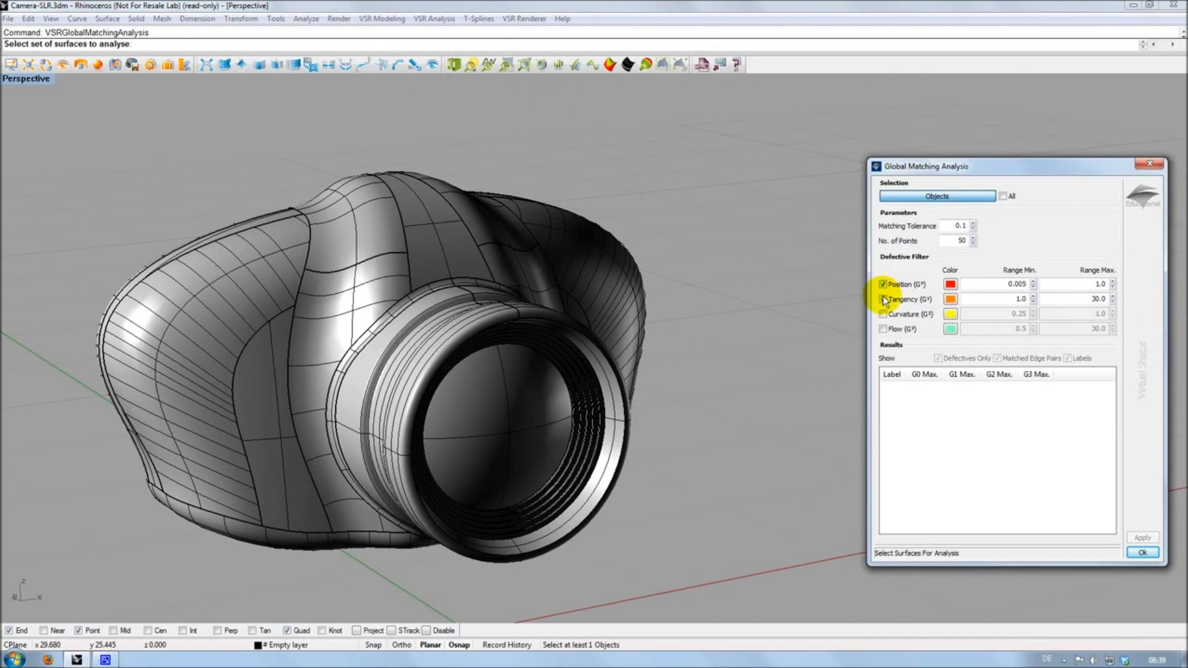
{"action": "left_click", "coordinate": [883, 299]}
{"action": "left_click", "coordinate": [1003, 196]}
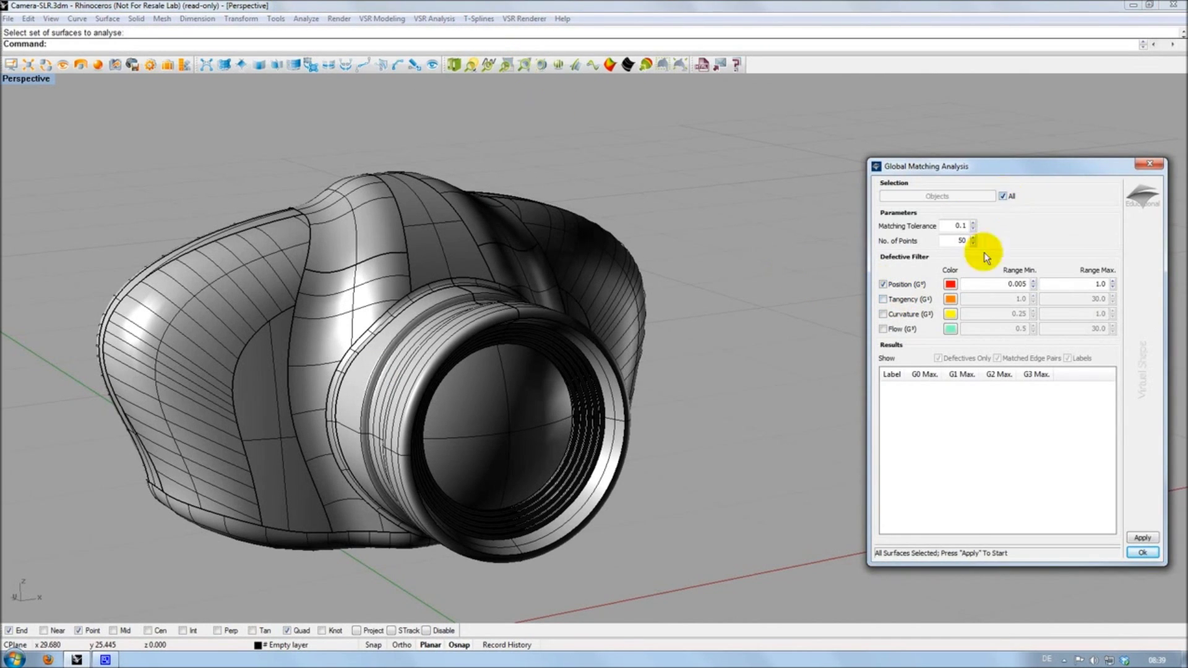
{"action": "left_click", "coordinate": [1140, 536]}
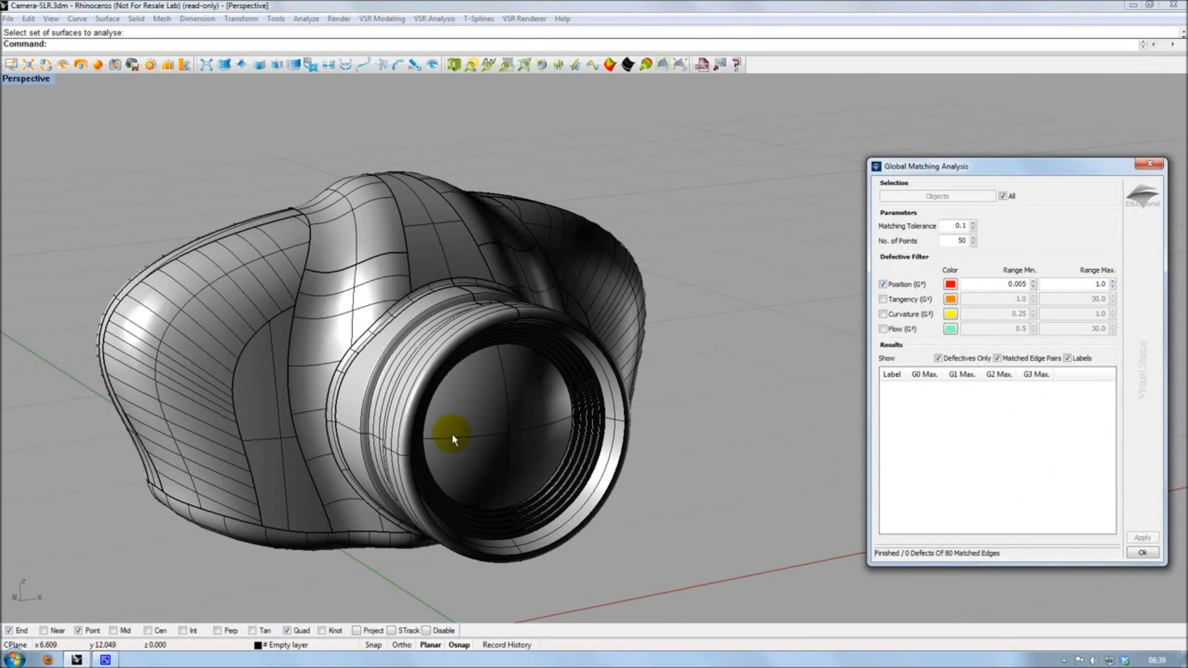
Uncheck Defectives Only to list all 80 matched edges with 0 defects
{"action": "left_click", "coordinate": [938, 358]}
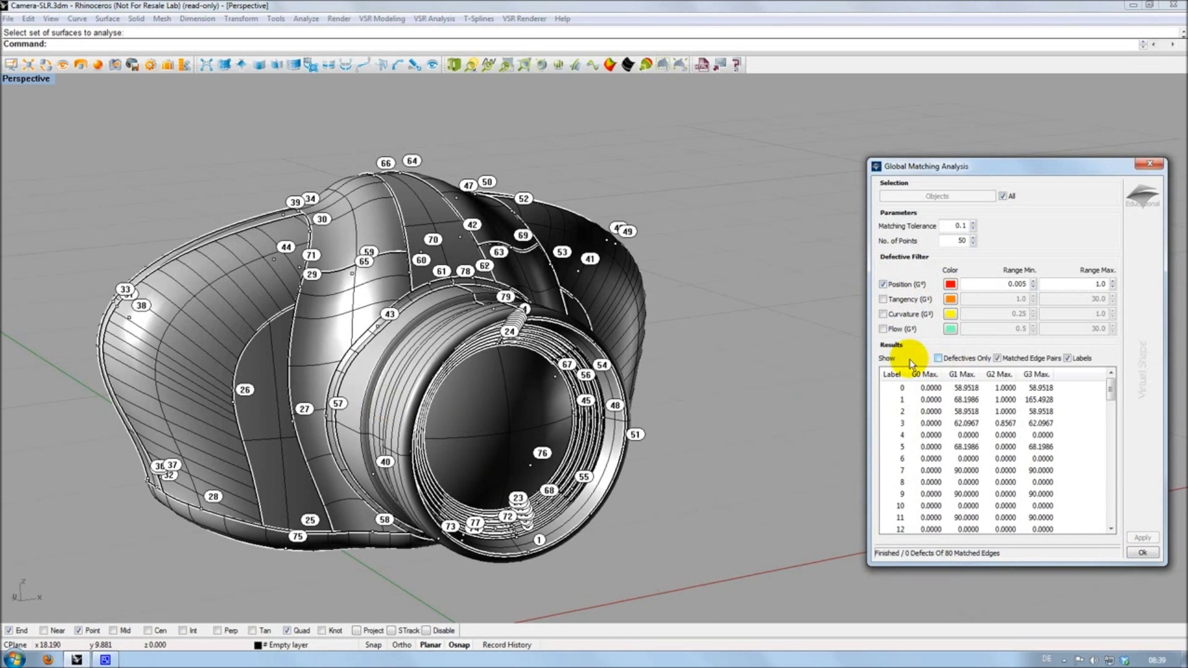
{"action": "mouse_move", "coordinate": [240, 353]}
{"action": "right_mouse_down"}
{"action": "mouse_move", "coordinate": [485, 363]}
{"action": "mouse_move", "coordinate": [260, 344]}
{"action": "right_mouse_up"}
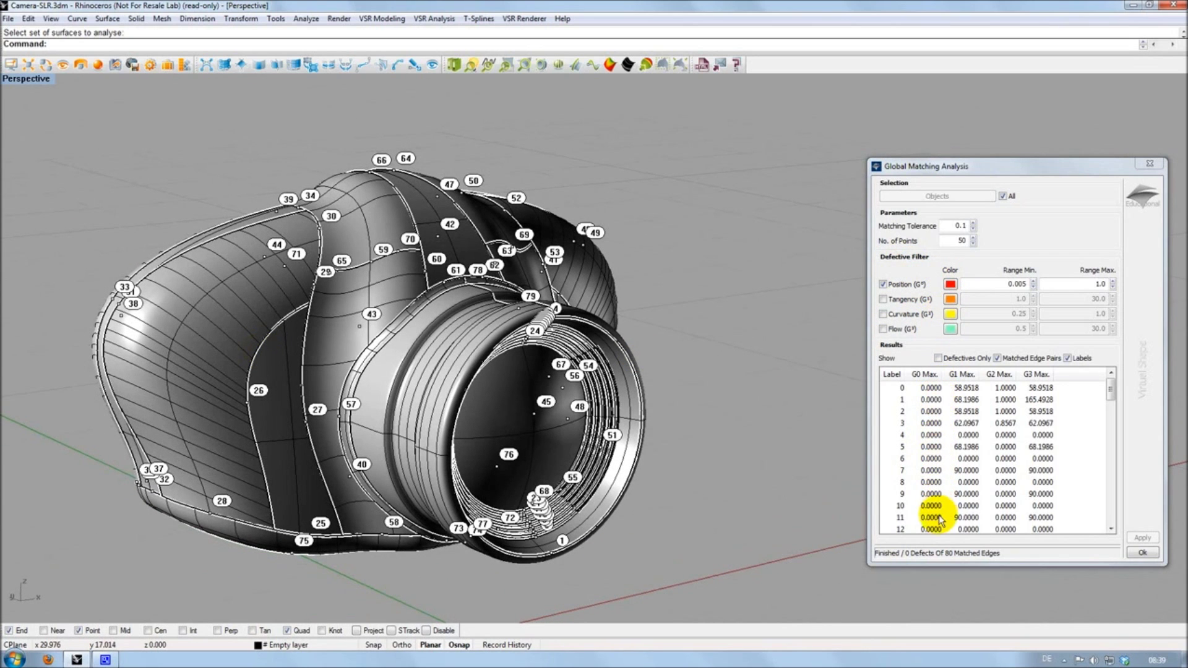
{"action": "left_click_drag", "start_coordinate": [1116, 391], "coordinate": [1122, 529]}
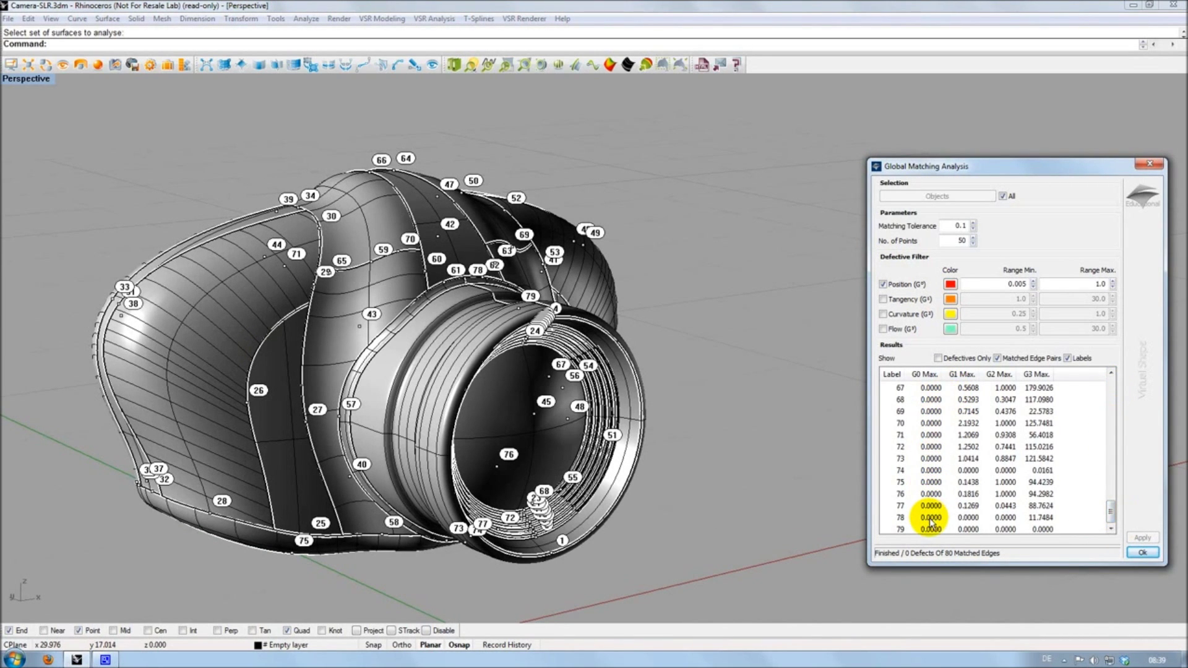
Show only defective edges and switch the check from Position (G0) to Tangency (G1)
{"action": "left_click", "coordinate": [938, 358]}
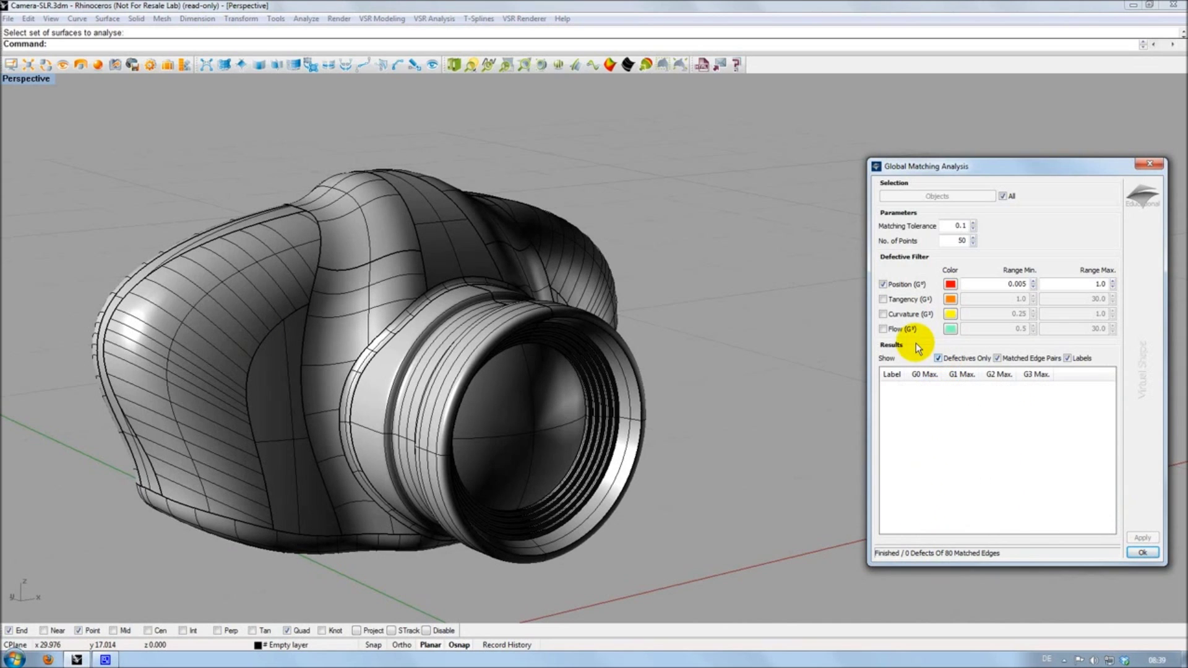
{"action": "left_click", "coordinate": [883, 284]}
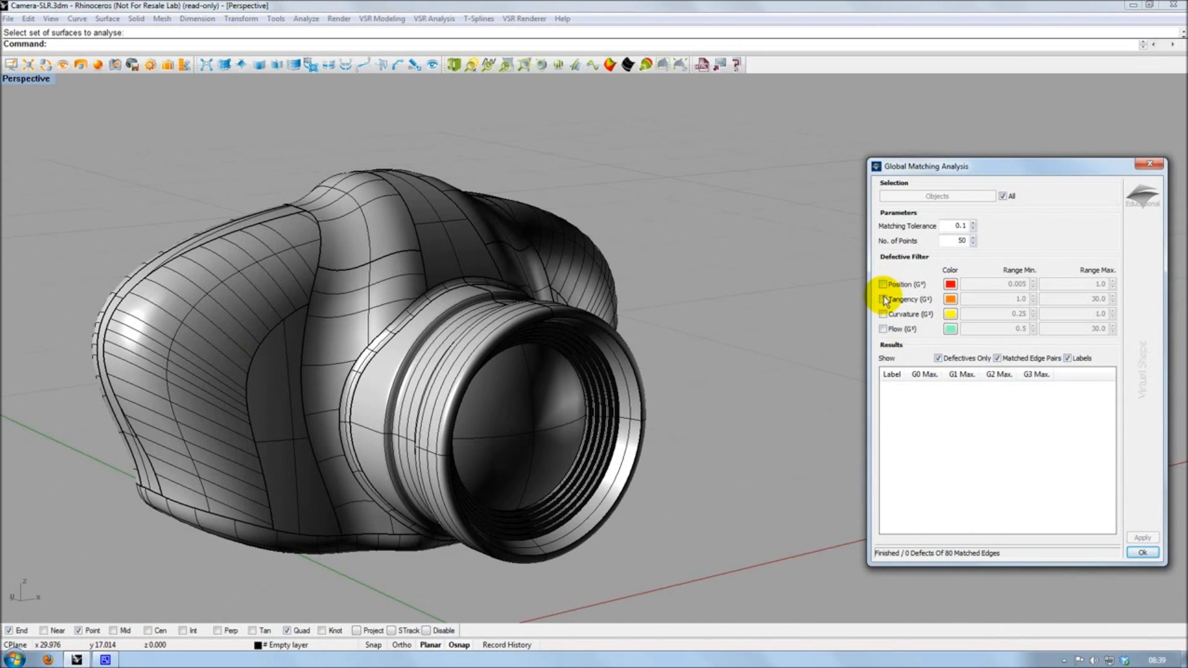
{"action": "left_click", "coordinate": [883, 298]}
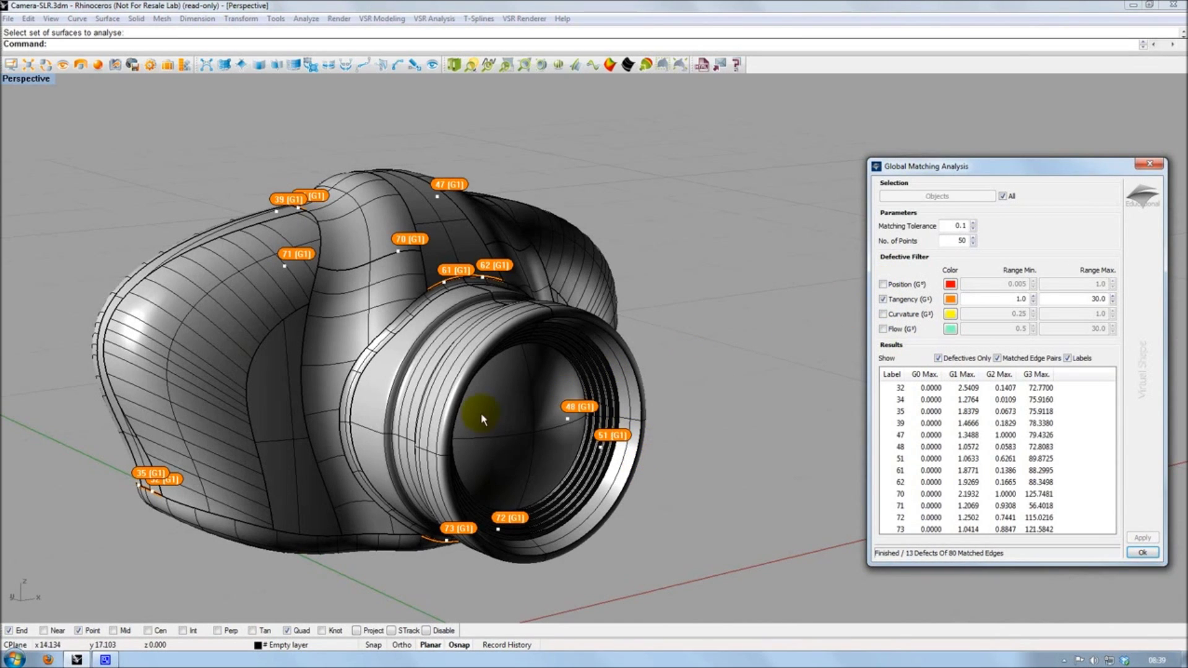
Zoom to the camera's top and inspect edge 70 among the 13 G1 defects
{"action": "right_click_drag", "start_coordinate": [280, 419], "coordinate": [578, 398]}
{"action": "scroll", "coordinate": [620, 344], "scroll_direction": "up", "scroll_amount": 3}
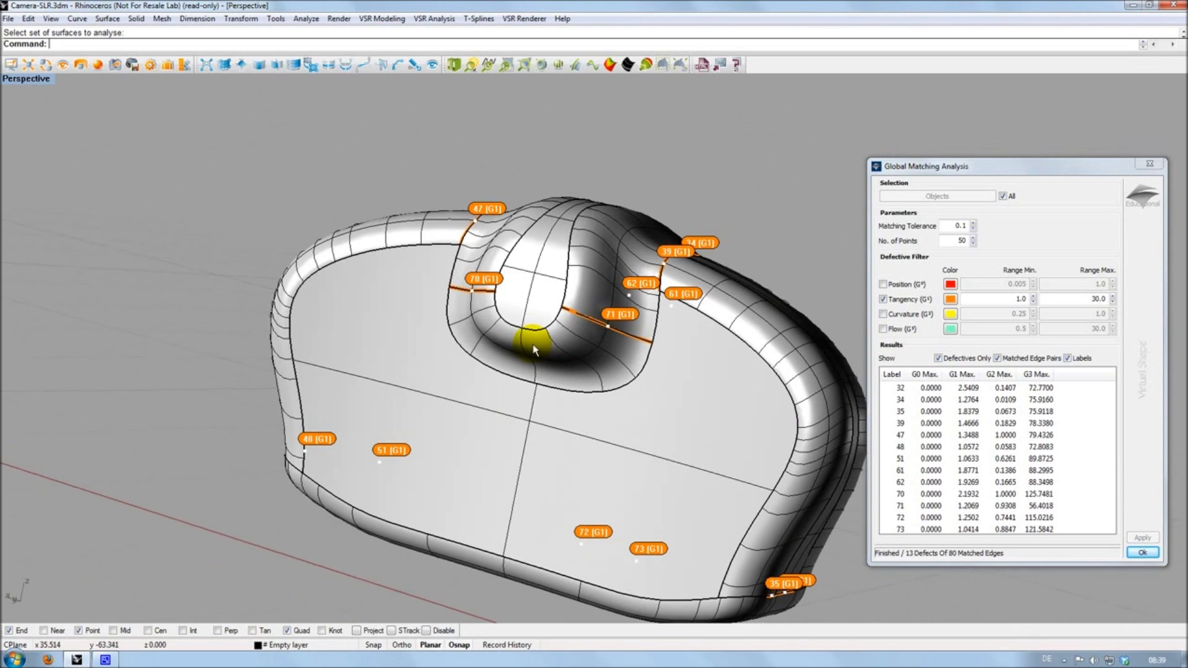
{"action": "scroll", "coordinate": [476, 291], "scroll_direction": "up", "scroll_amount": 2}
{"action": "scroll", "coordinate": [476, 291], "scroll_direction": "up", "scroll_amount": 2}
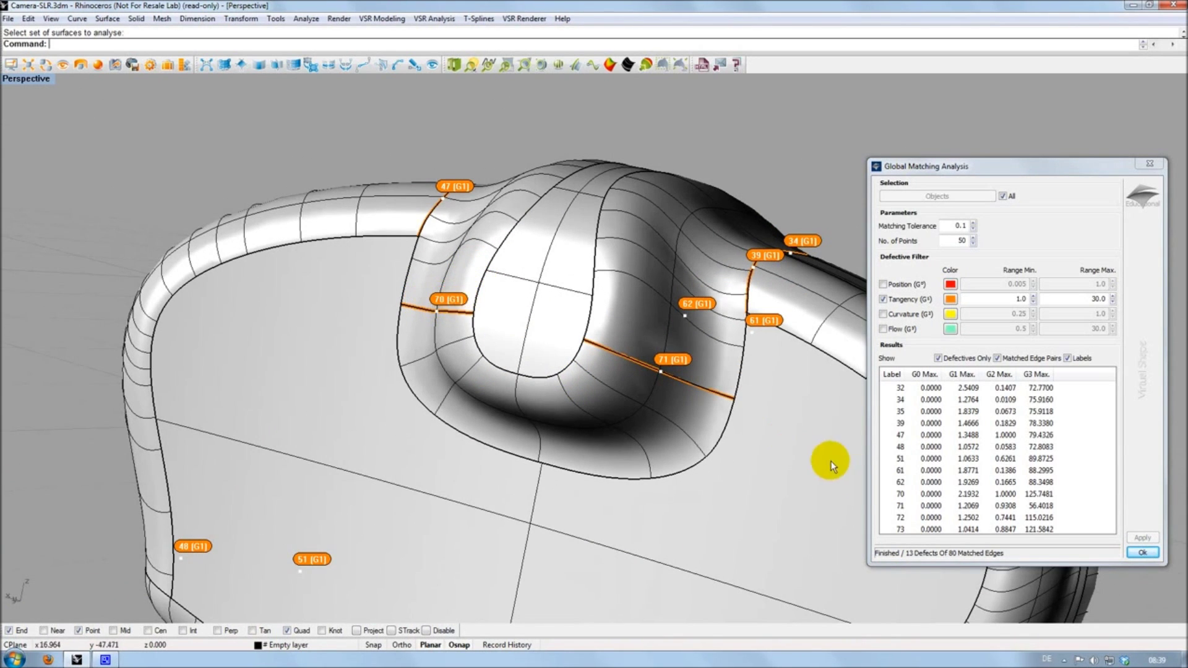
{"action": "left_click", "coordinate": [928, 494]}
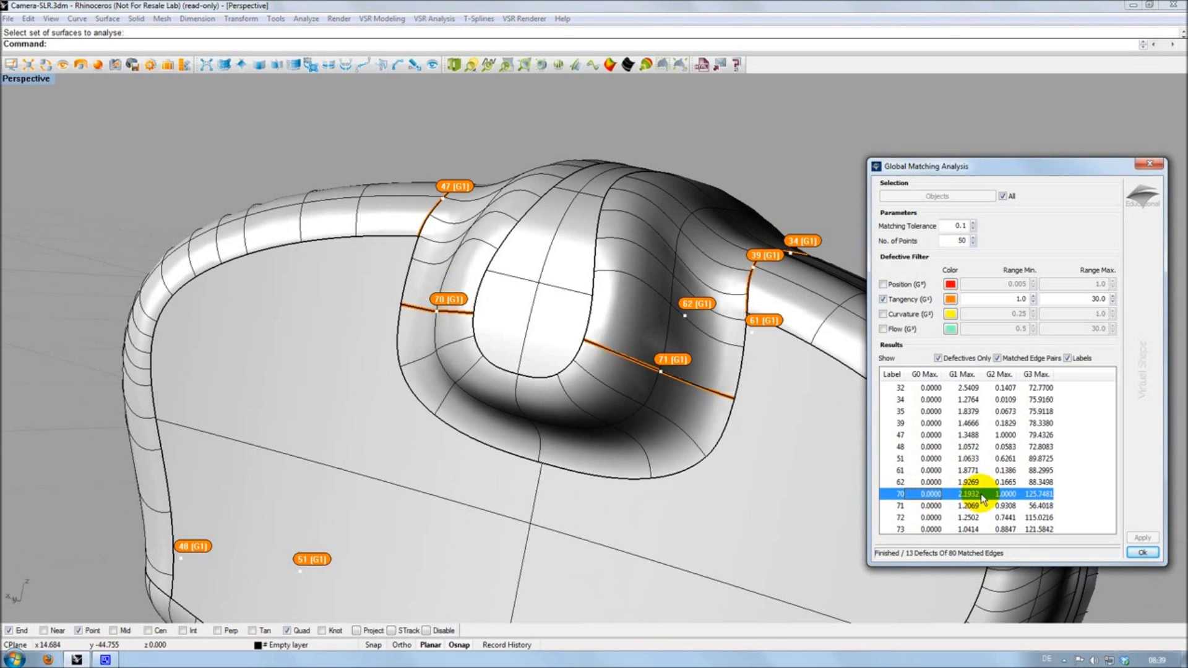
Close the matching analysis with OK and adjust the zoom
{"action": "left_click", "coordinate": [1143, 552]}
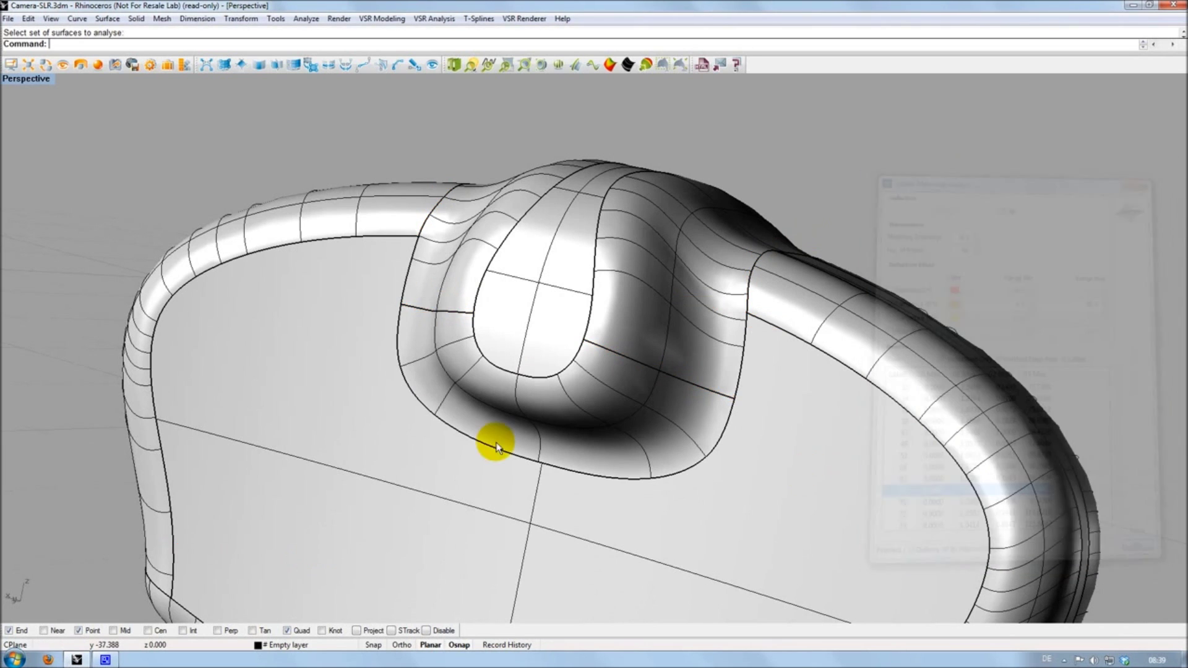
{"action": "scroll", "coordinate": [436, 310], "scroll_direction": "up", "scroll_amount": 8}
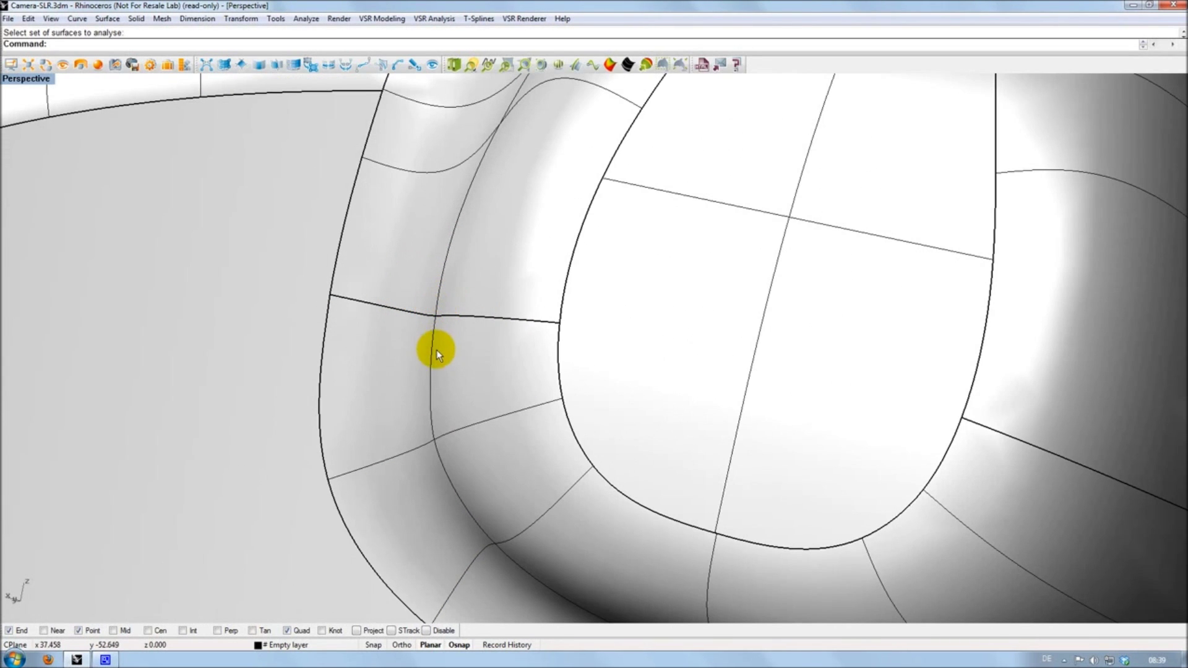
{"action": "scroll", "coordinate": [444, 354], "scroll_direction": "down", "scroll_amount": 4}
{"action": "scroll", "coordinate": [444, 354], "scroll_direction": "down", "scroll_amount": 3}
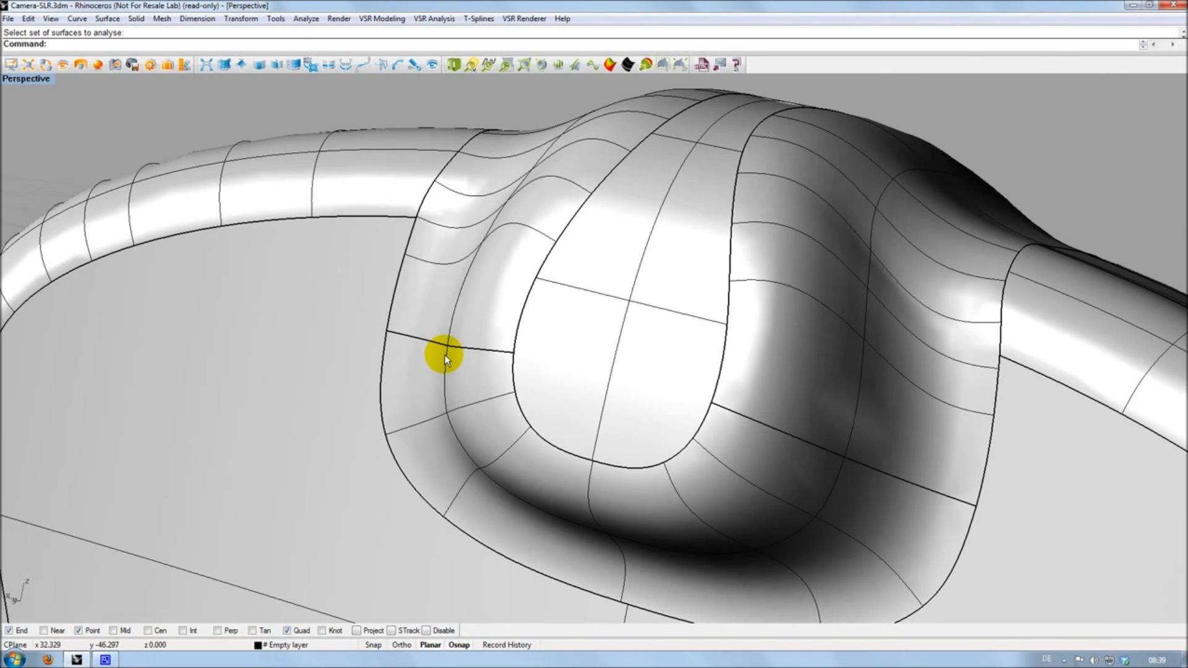
{"action": "scroll", "coordinate": [453, 366], "scroll_direction": "down", "scroll_amount": 1}
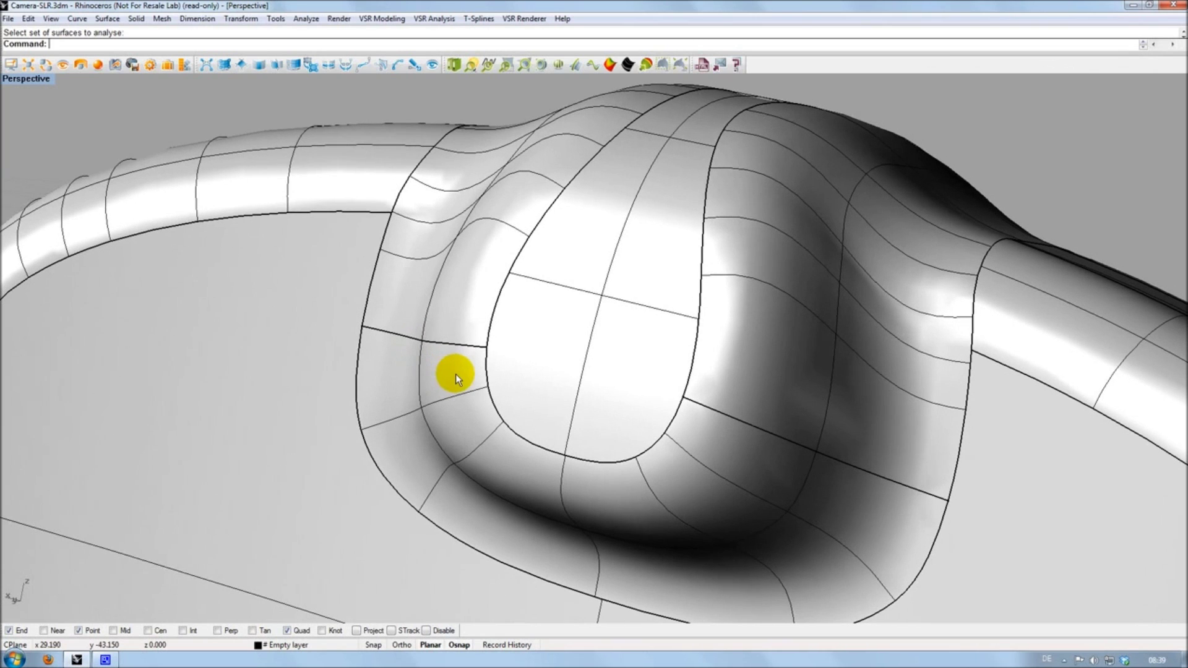
Apply the VSR Library's Chrome metal material to the camera and close the material windows
{"action": "left_click", "coordinate": [115, 65]}
{"action": "left_click", "coordinate": [263, 174]}
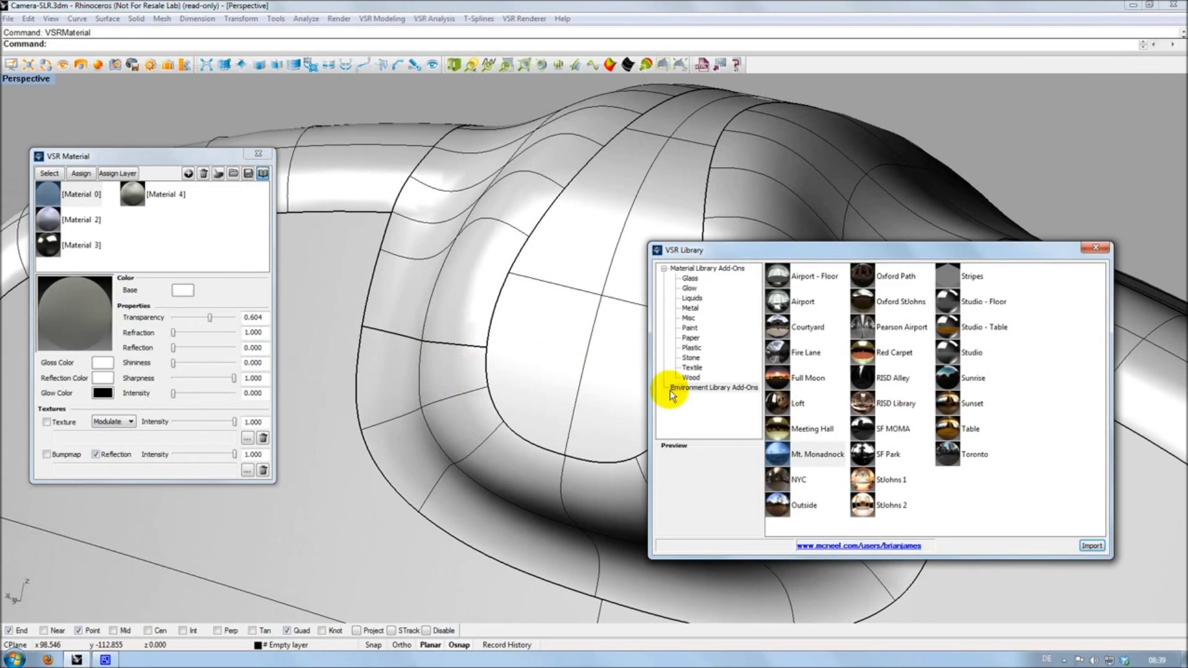
{"action": "left_click", "coordinate": [691, 307]}
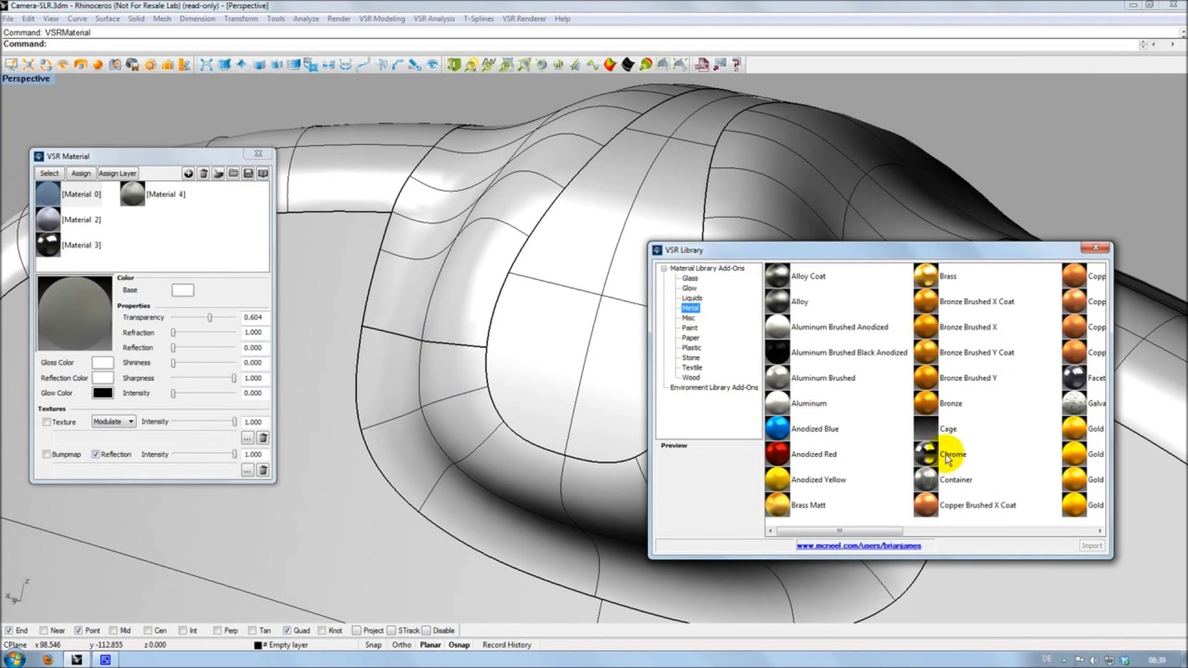
{"action": "left_click_drag", "start_coordinate": [940, 455], "coordinate": [612, 402]}
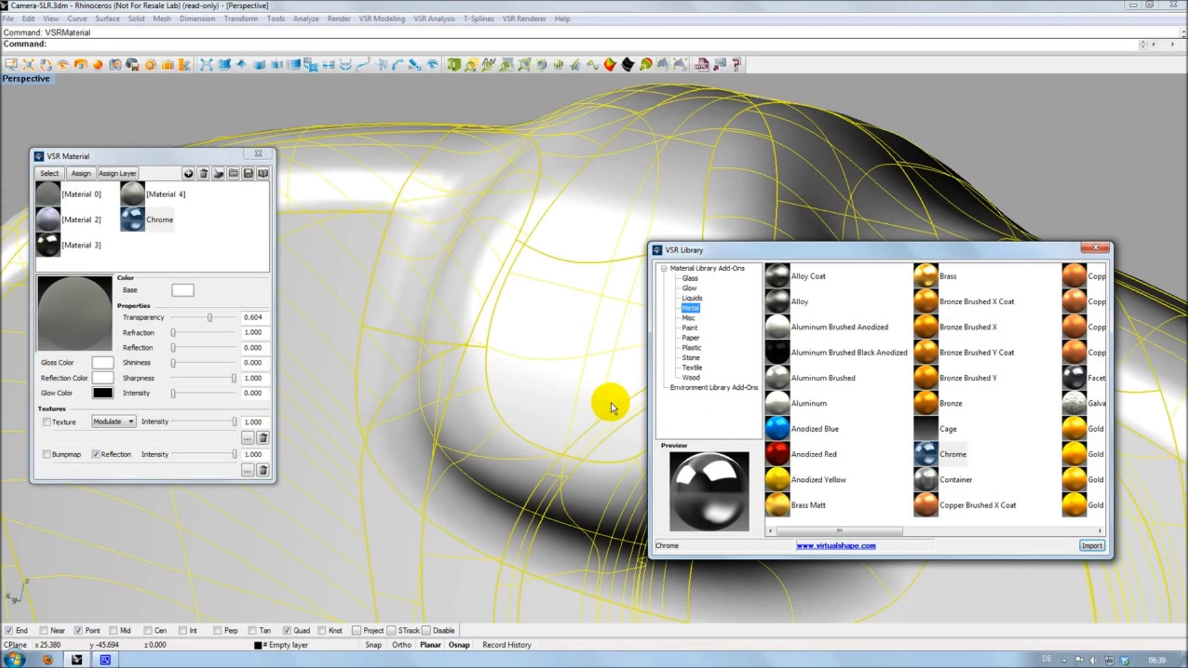
{"action": "left_click", "coordinate": [1095, 248]}
{"action": "left_click", "coordinate": [258, 154]}
{"action": "left_click", "coordinate": [155, 140]}
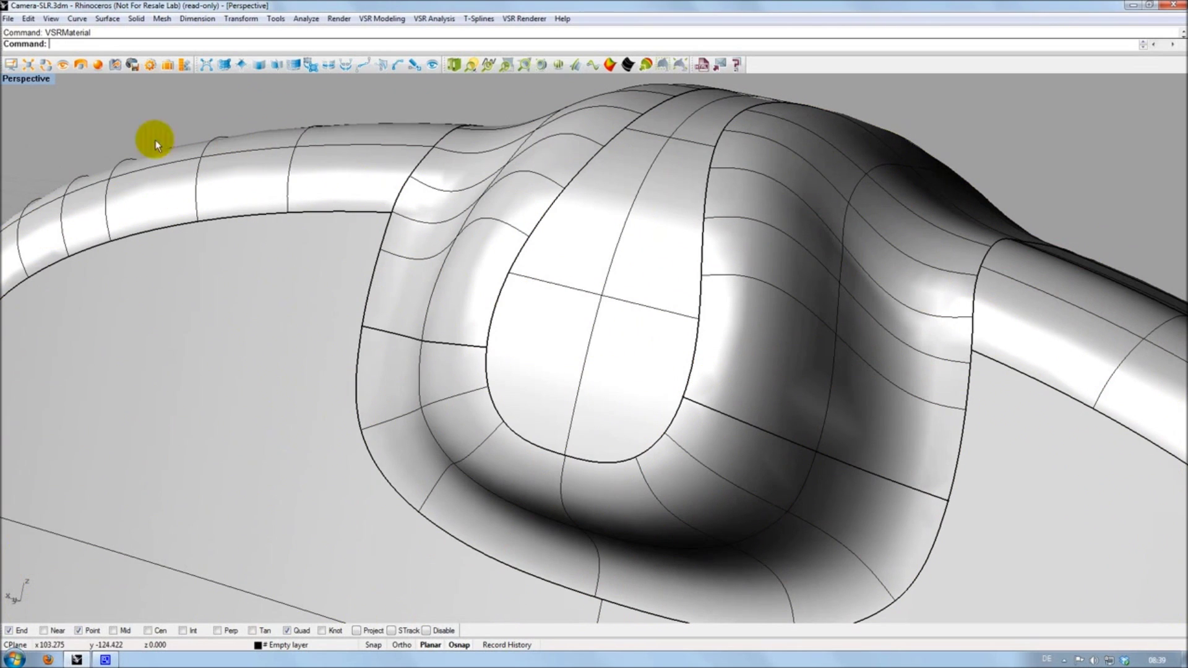
{"action": "left_click", "coordinate": [30, 79]}
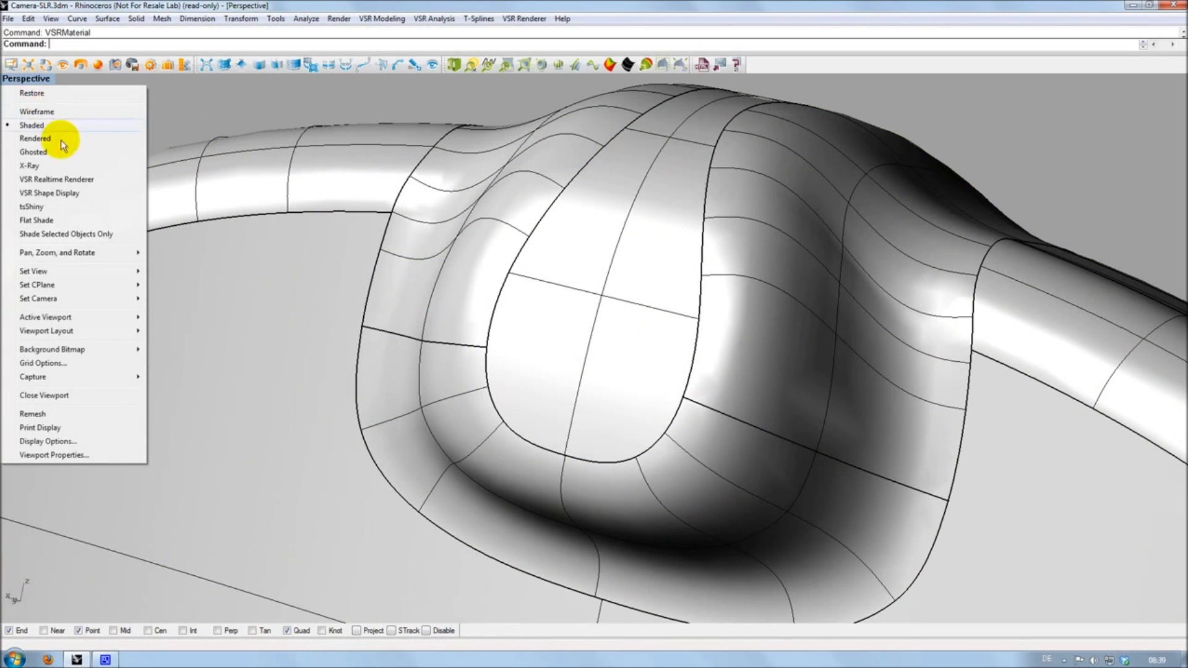
Switch Perspective to VSR Realtime Renderer and load the Mt. Monadnock environment
{"action": "left_click", "coordinate": [77, 179]}
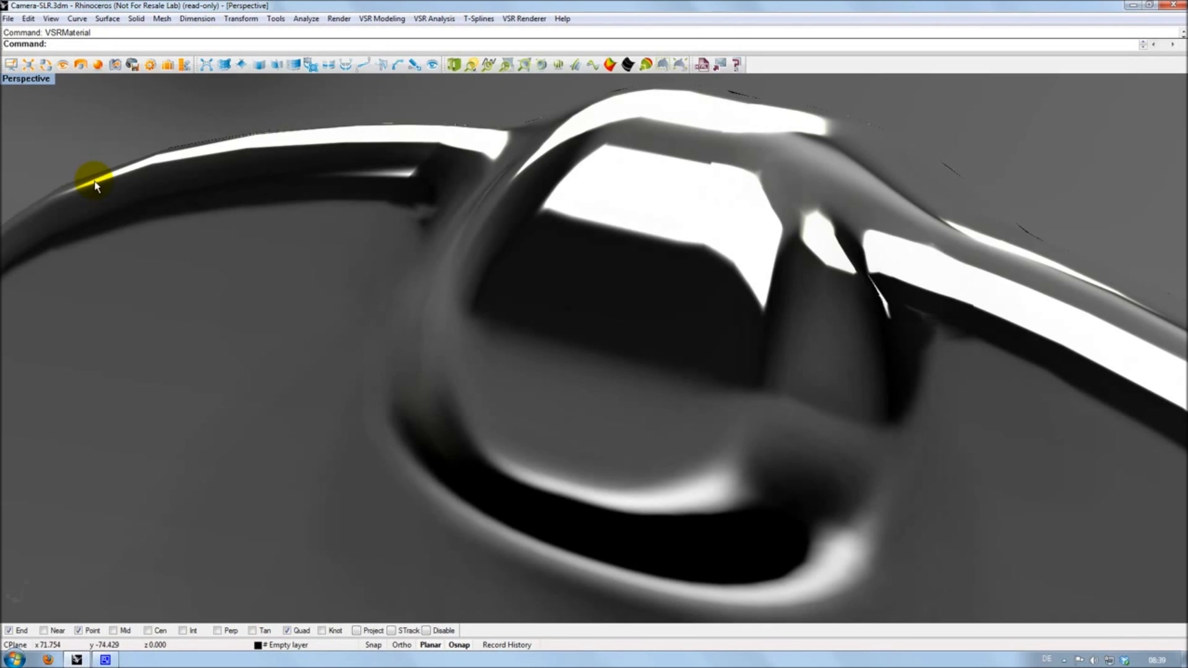
{"action": "left_click", "coordinate": [80, 64]}
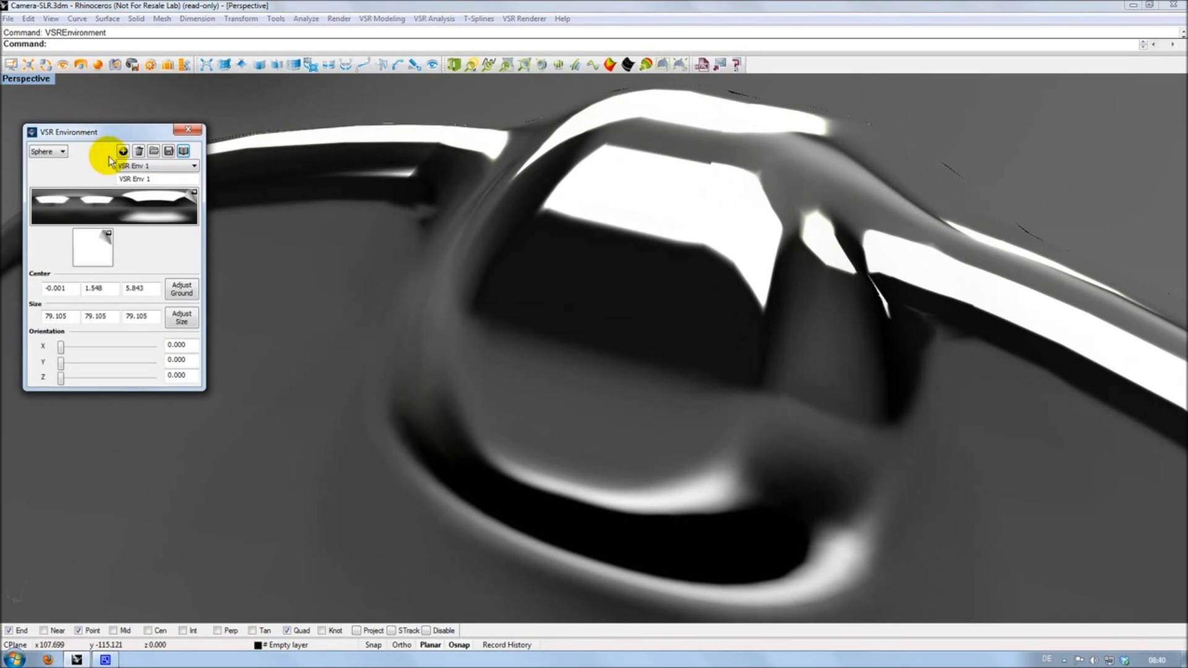
{"action": "left_click", "coordinate": [183, 151]}
{"action": "left_click", "coordinate": [705, 387]}
{"action": "double_click", "coordinate": [813, 461]}
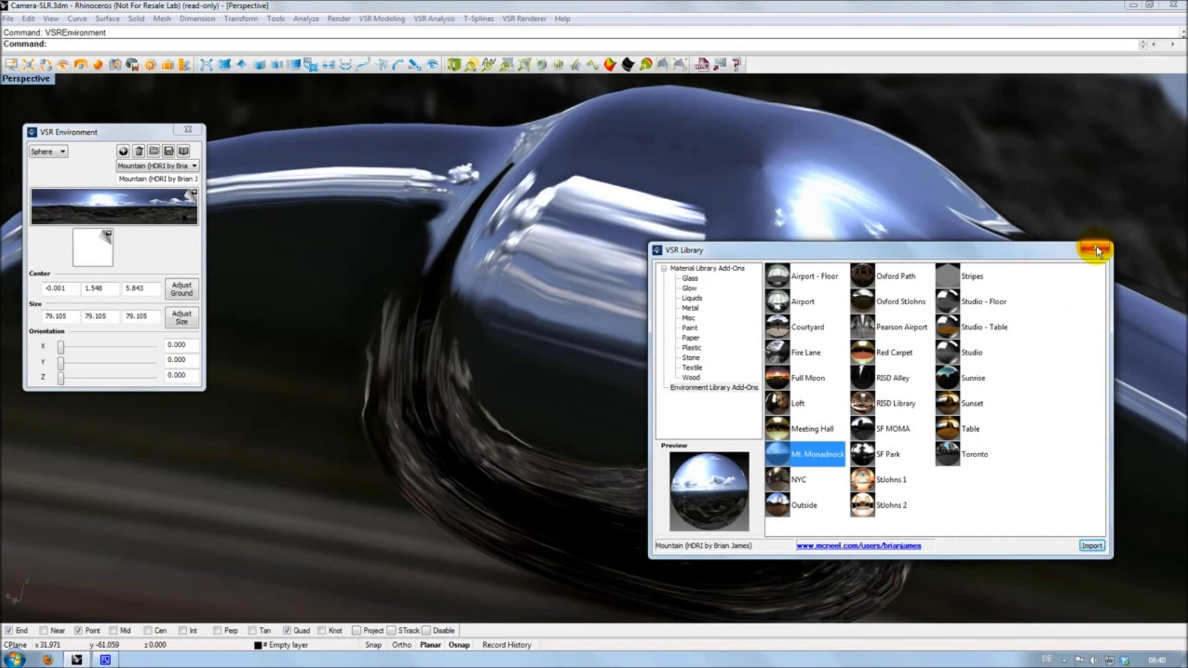
{"action": "left_click", "coordinate": [1096, 250]}
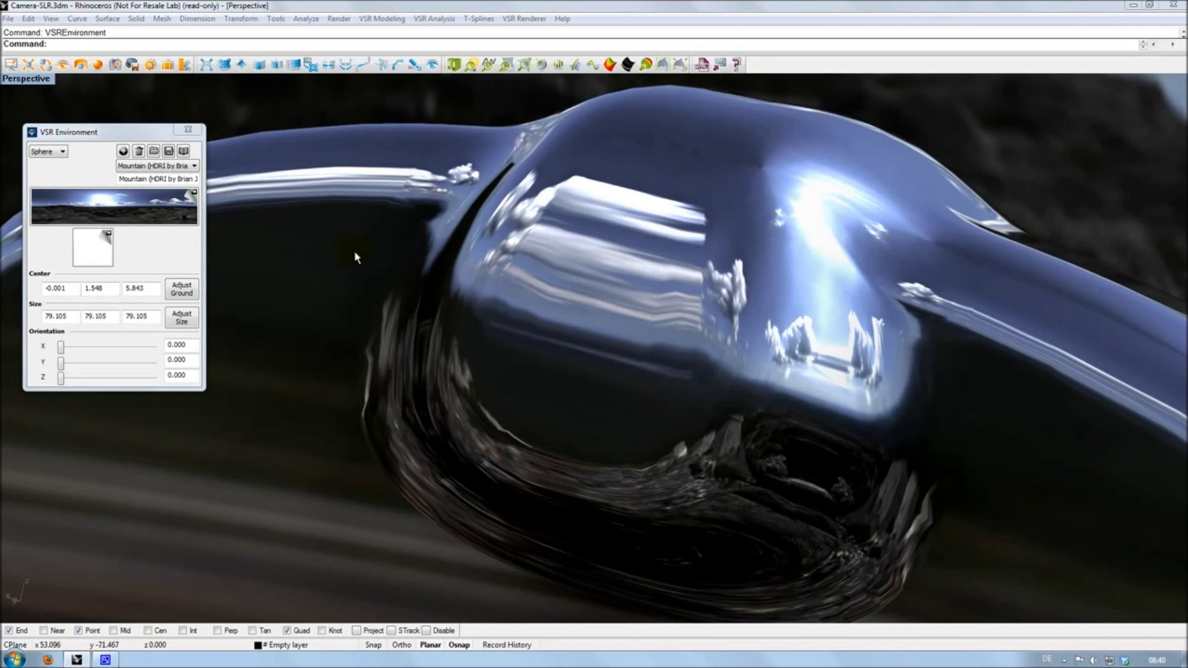
{"action": "left_click", "coordinate": [188, 130]}
Zoom in on the chrome camera body reflecting the mountain environment
{"action": "scroll", "coordinate": [495, 368], "scroll_direction": "up", "scroll_amount": 10}
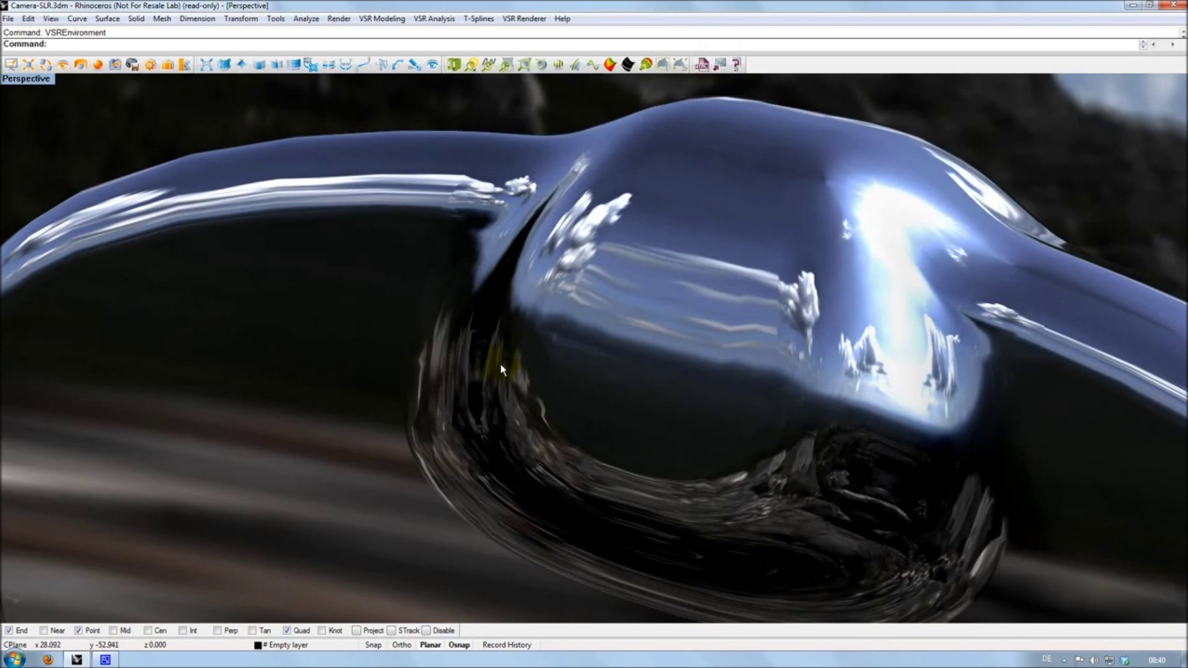
{"action": "scroll", "coordinate": [501, 370], "scroll_direction": "up", "scroll_amount": 3}
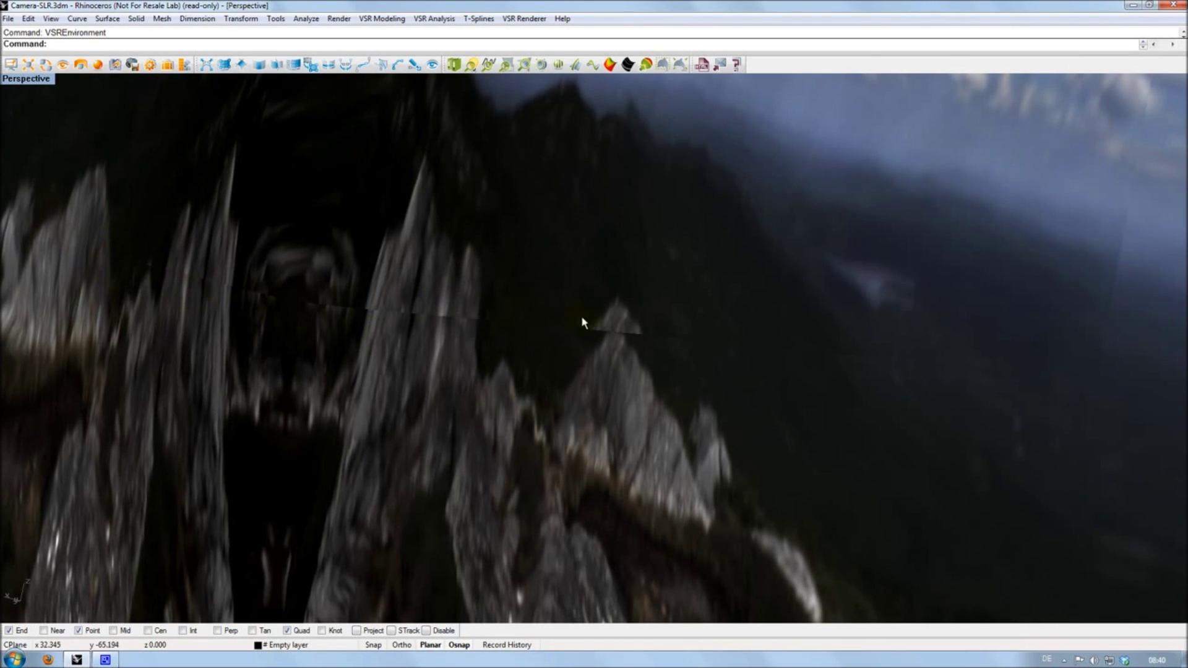
{"action": "left_click", "coordinate": [620, 340]}
{"action": "left_click", "coordinate": [443, 324]}
Return the view to Shaded and apply a VSR Light Lines analysis to the surfaces
{"action": "left_click", "coordinate": [26, 78]}
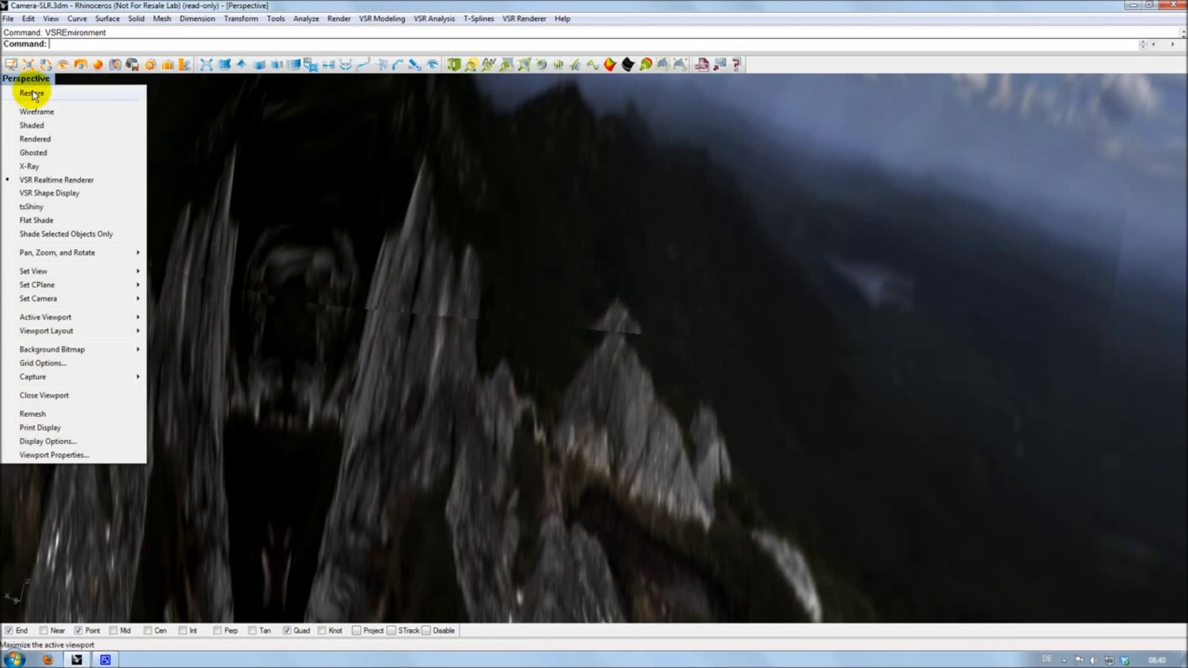
{"action": "left_click", "coordinate": [39, 125]}
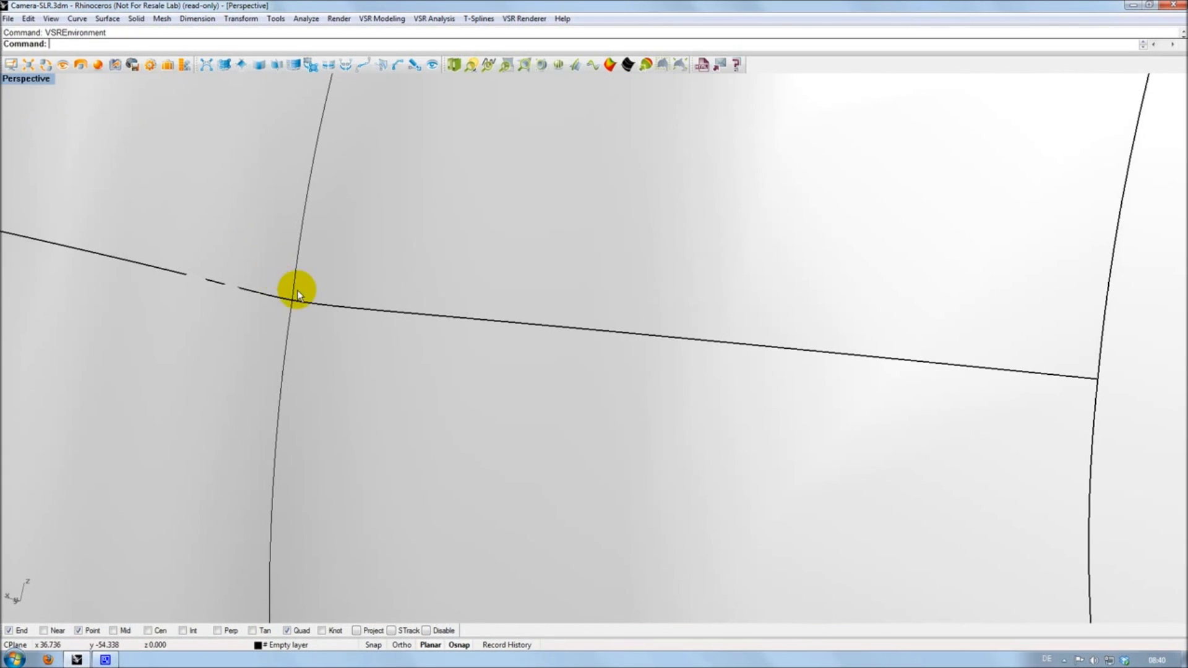
{"action": "right_click_drag", "start_coordinate": [292, 287], "coordinate": [347, 293]}
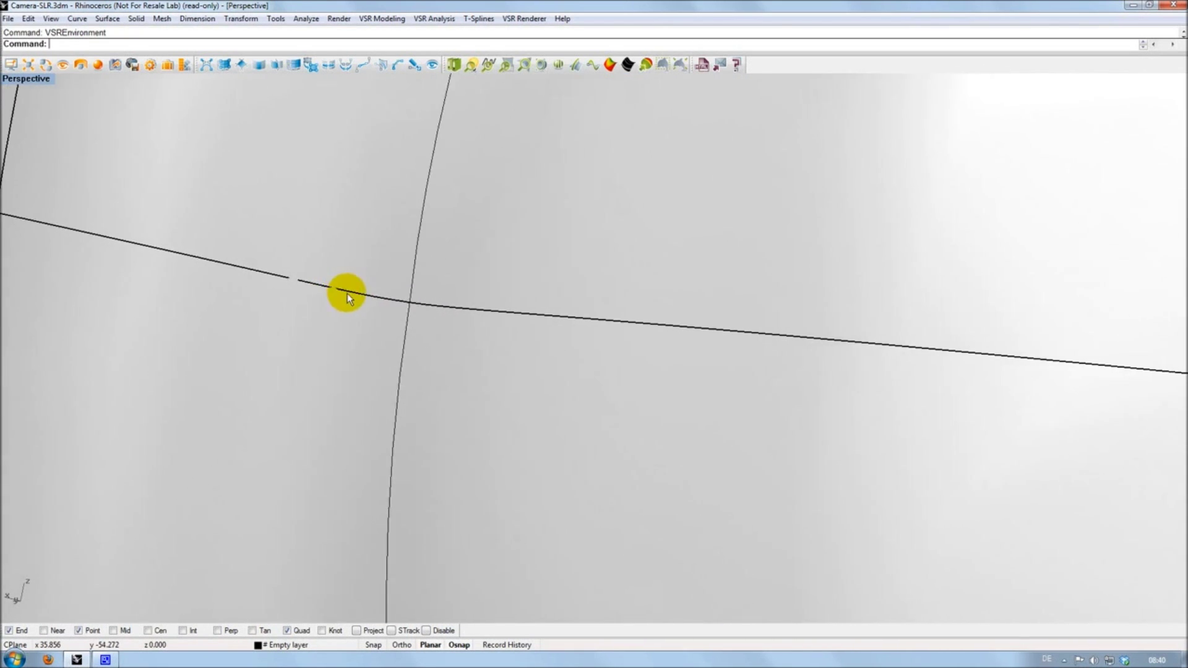
{"action": "left_click", "coordinate": [627, 66]}
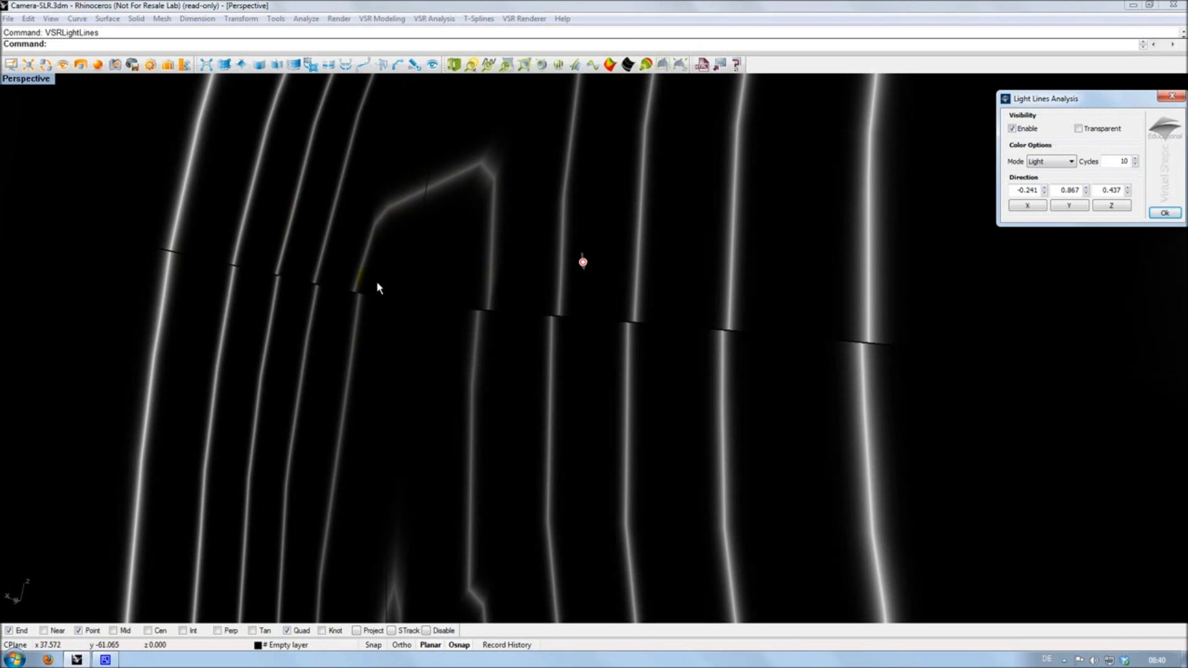
{"action": "left_click", "coordinate": [275, 20]}
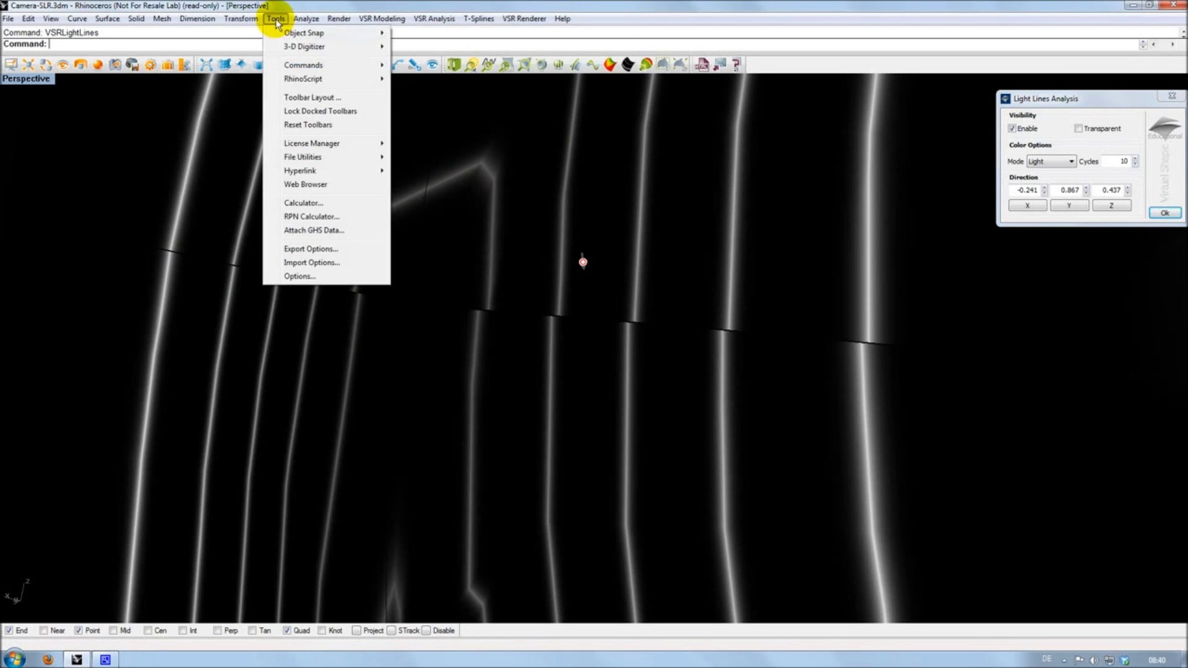
Set render mesh maximum angle 3, aspect ratio 0, minimum edge length 0, edge-to-surface distance 0.01
{"action": "left_click", "coordinate": [298, 276]}
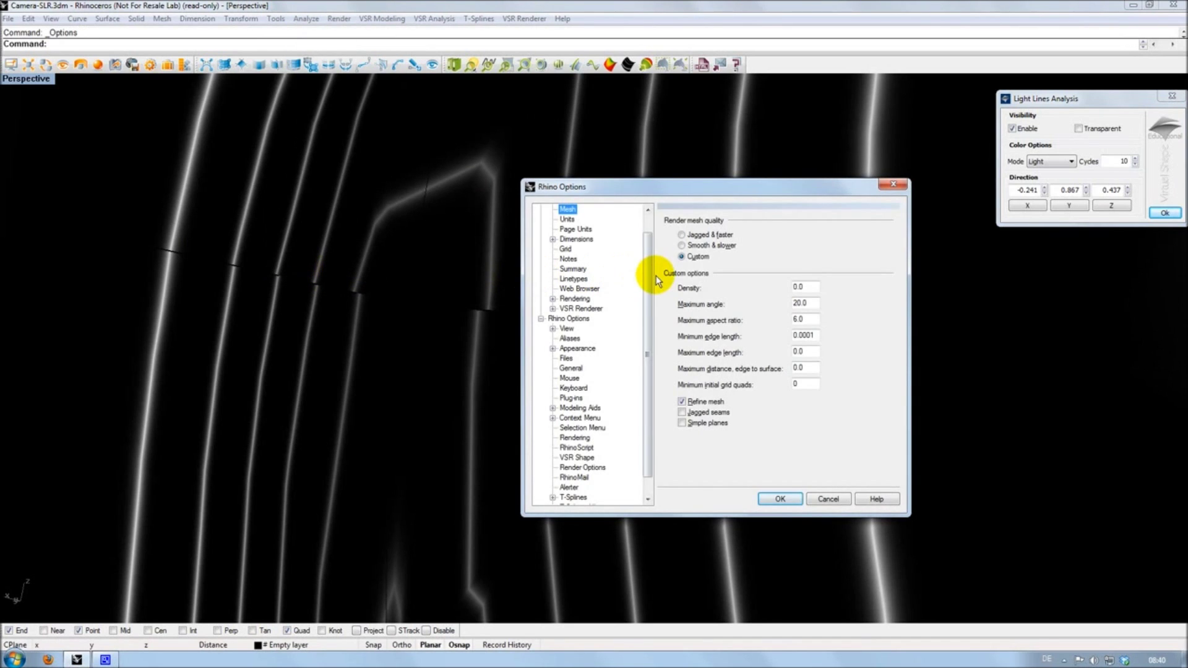
{"action": "scroll", "coordinate": [656, 276], "scroll_direction": "up", "scroll_amount": 1}
{"action": "left_click", "coordinate": [811, 305]}
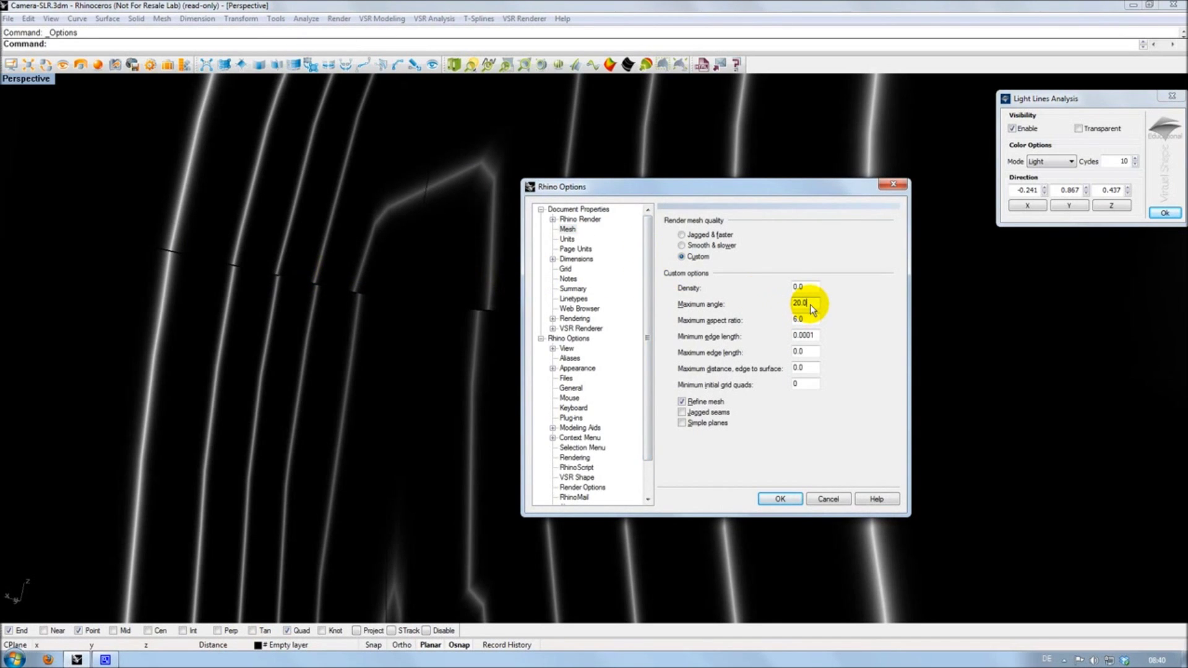
{"action": "double_click", "coordinate": [811, 305]}
{"action": "type", "text": "3"}
{"action": "double_click", "coordinate": [817, 319]}
{"action": "type", "text": "0"}
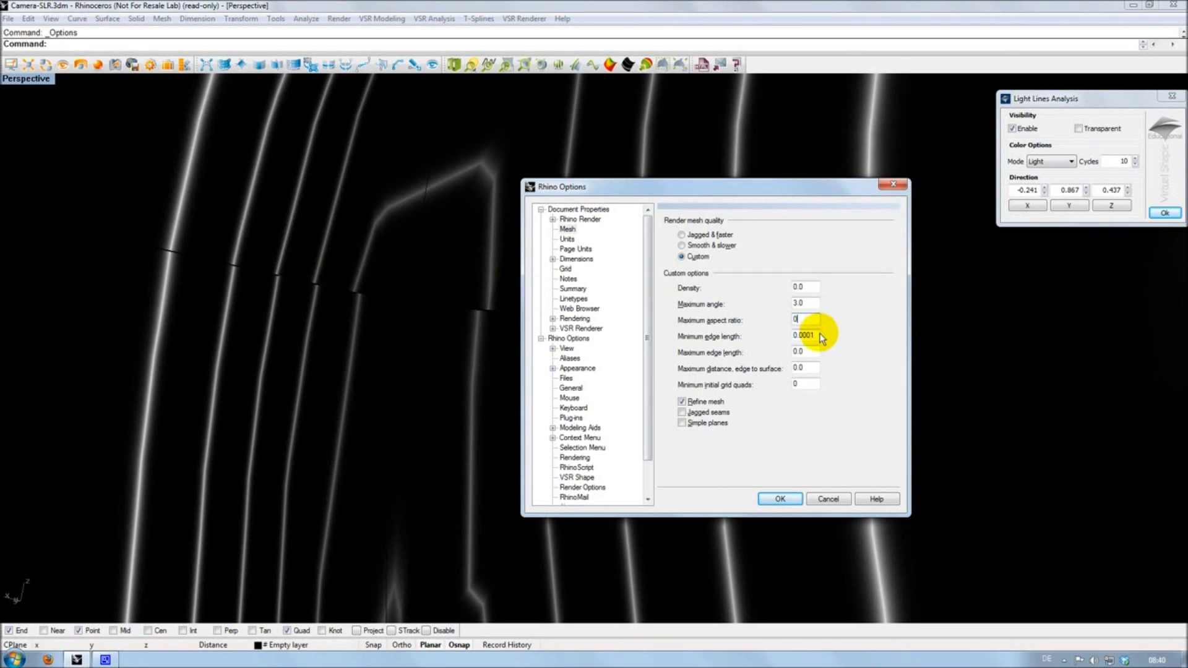
{"action": "double_click", "coordinate": [816, 336]}
{"action": "type", "text": "0"}
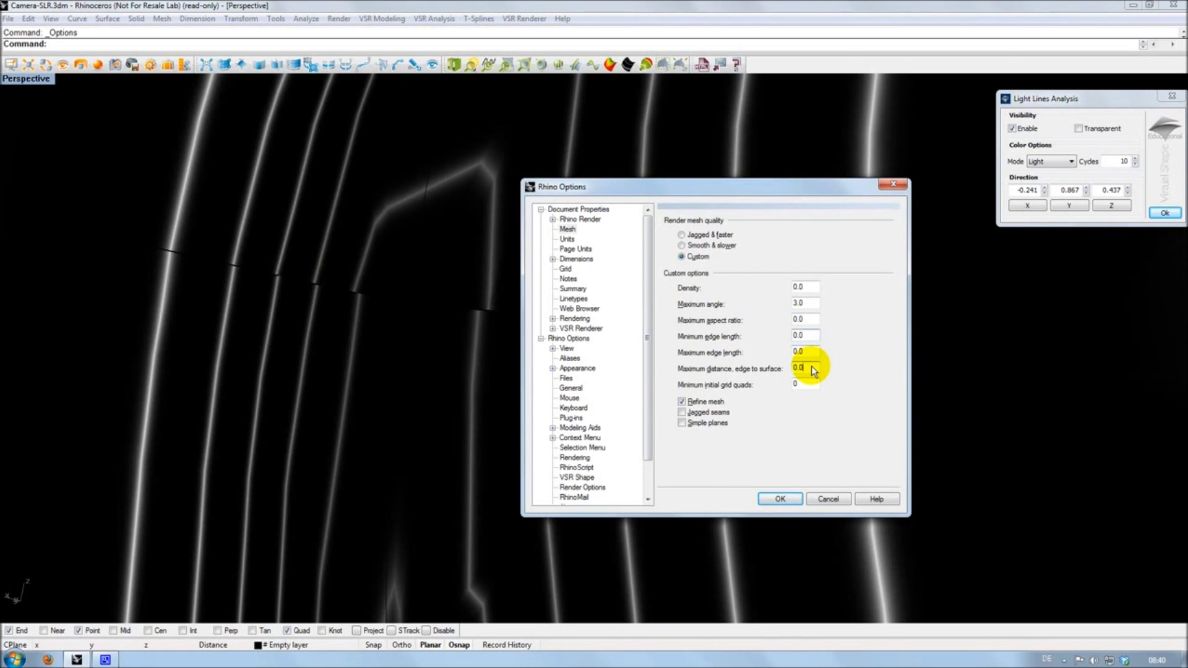
{"action": "left_click", "coordinate": [816, 369]}
{"action": "type", "text": "1"}
{"action": "left_click", "coordinate": [779, 498]}
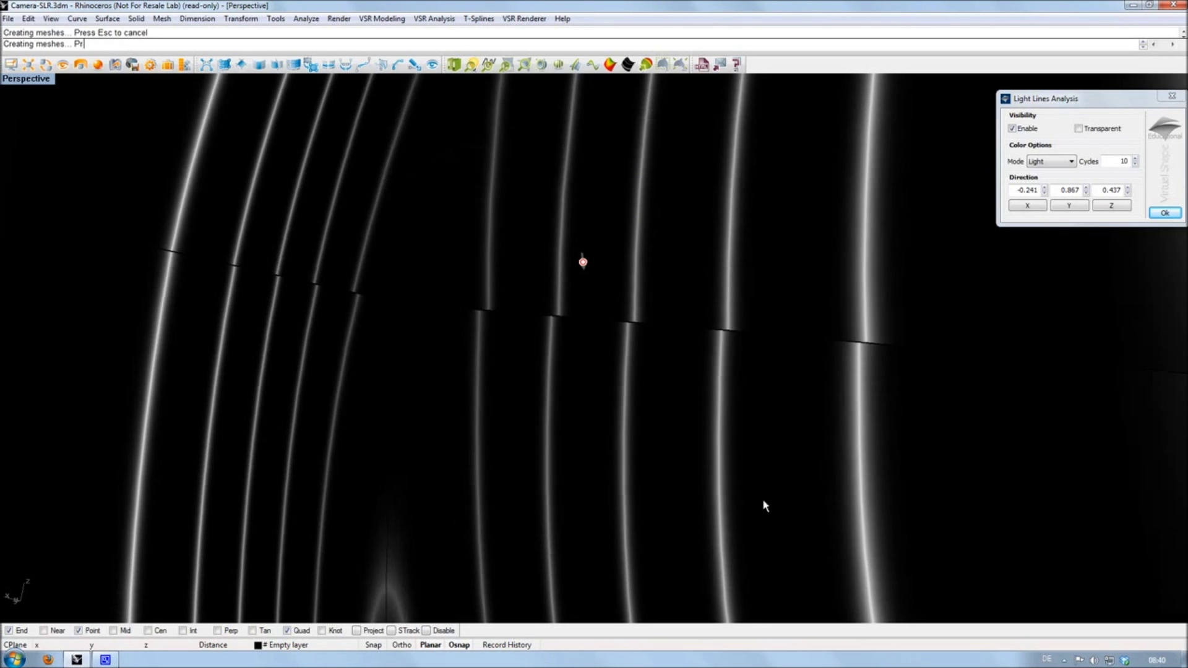
Re-aim the light lines across the seam and explode the camera polysurface into 19 surfaces
{"action": "left_click", "coordinate": [588, 271]}
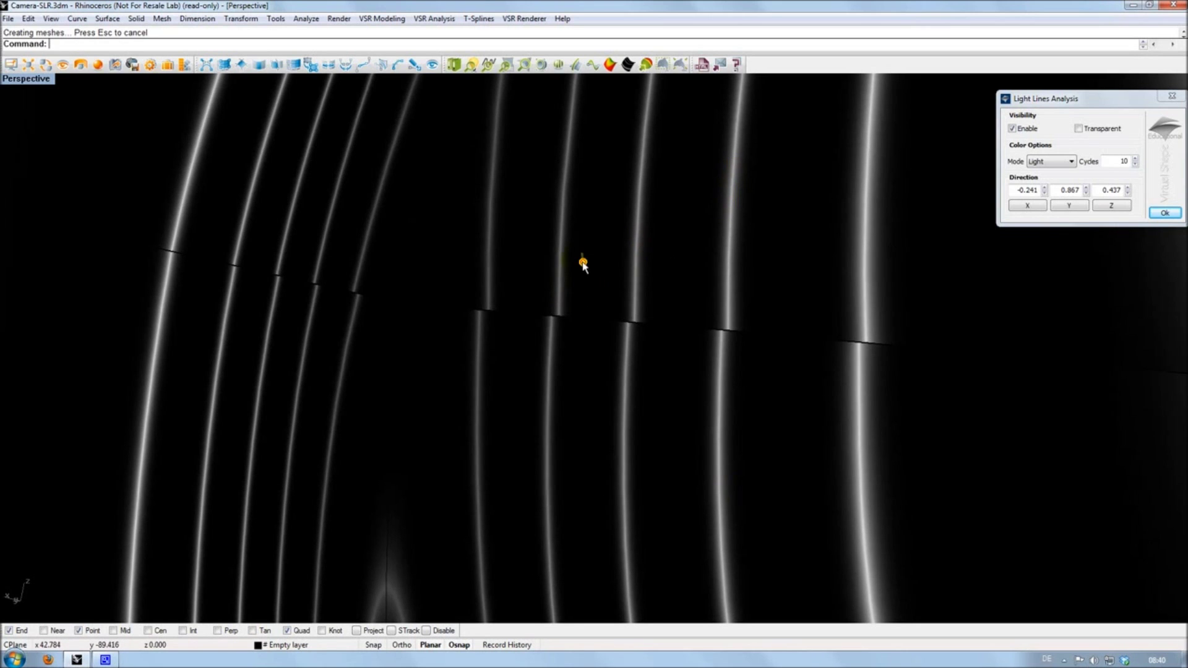
{"action": "mouse_move", "coordinate": [583, 265]}
{"action": "left_mouse_down"}
{"action": "mouse_move", "coordinate": [533, 295]}
{"action": "mouse_move", "coordinate": [552, 340]}
{"action": "mouse_move", "coordinate": [480, 412]}
{"action": "mouse_move", "coordinate": [392, 427]}
{"action": "left_mouse_up"}
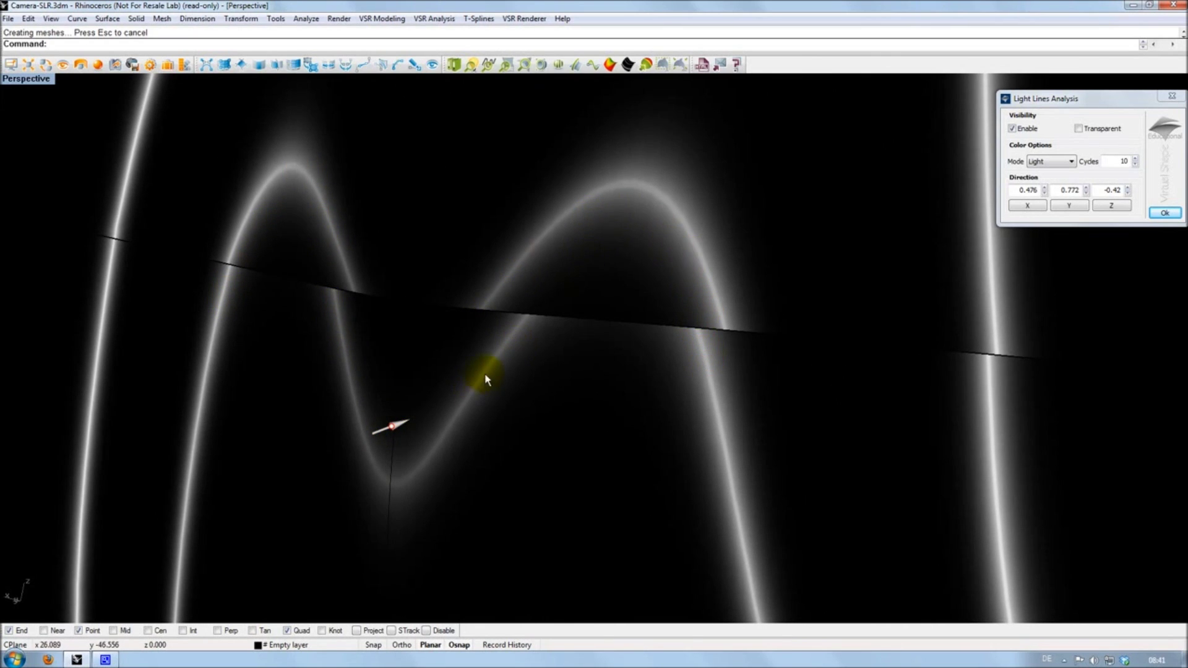
{"action": "left_click", "coordinate": [558, 387]}
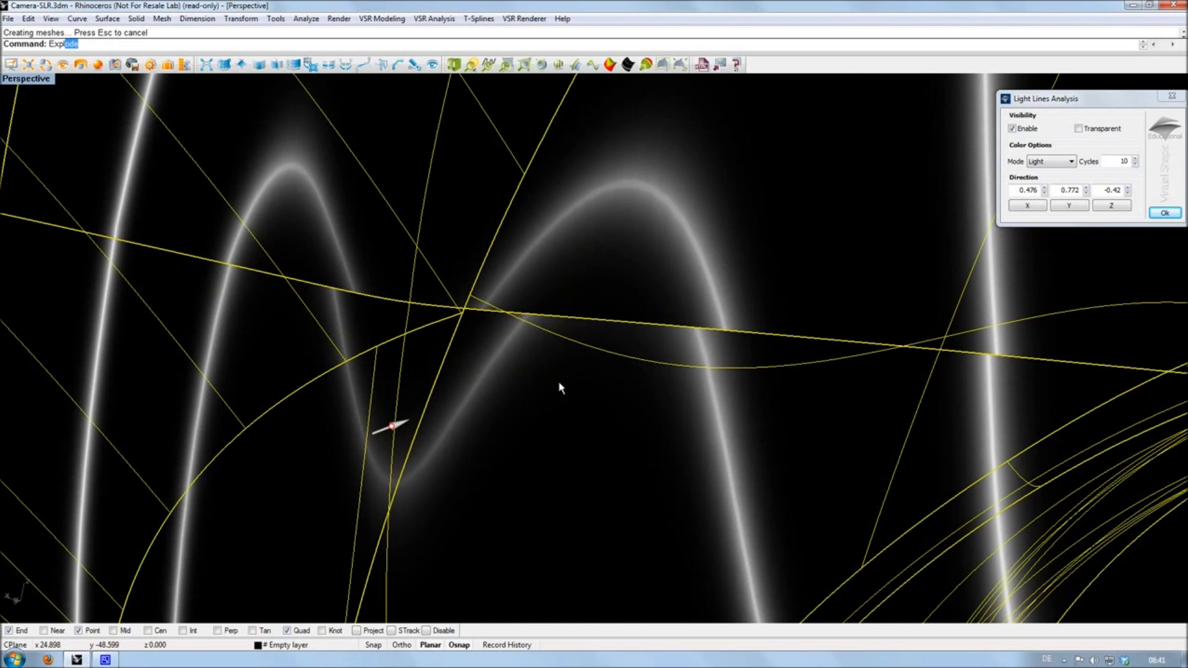
{"action": "key", "text": "Escape"}
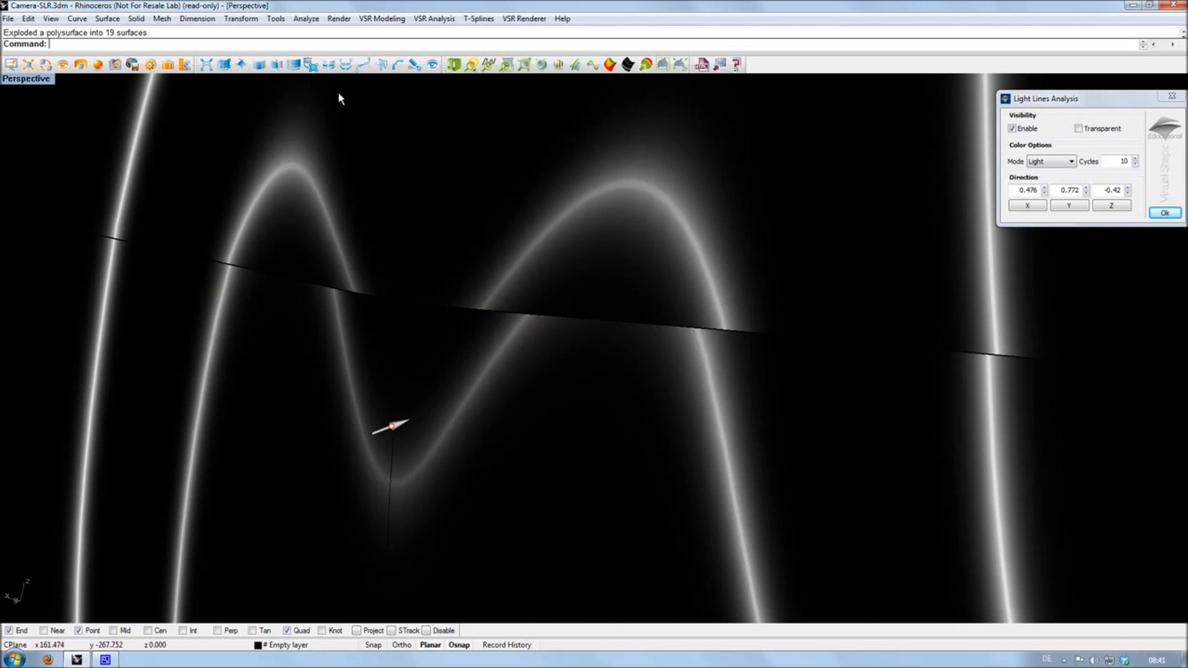
{"action": "left_click", "coordinate": [328, 64]}
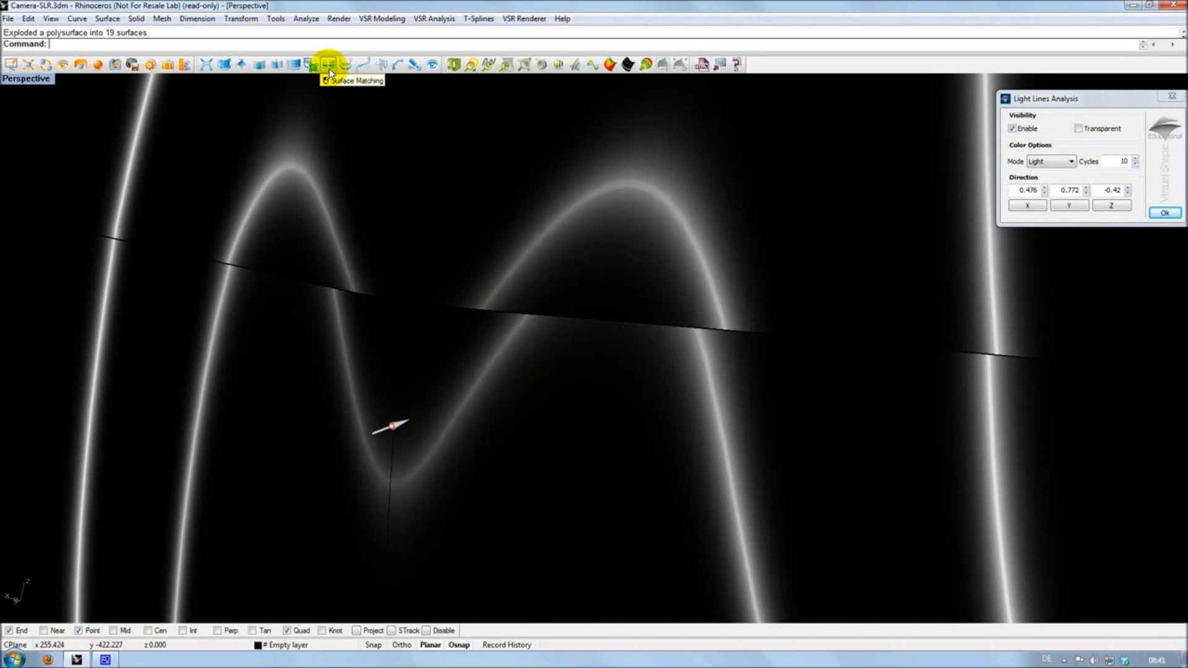
Match the patch edge to its neighbouring surface with tangency (G1) continuity
{"action": "left_click", "coordinate": [329, 64]}
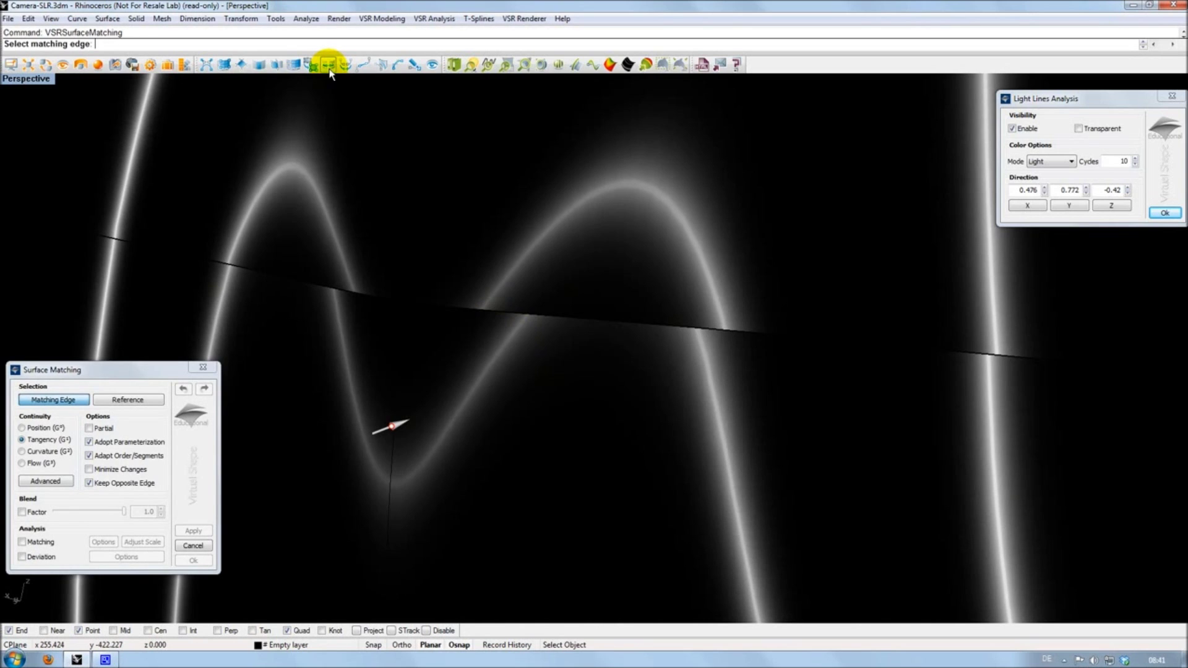
{"action": "left_click", "coordinate": [515, 319]}
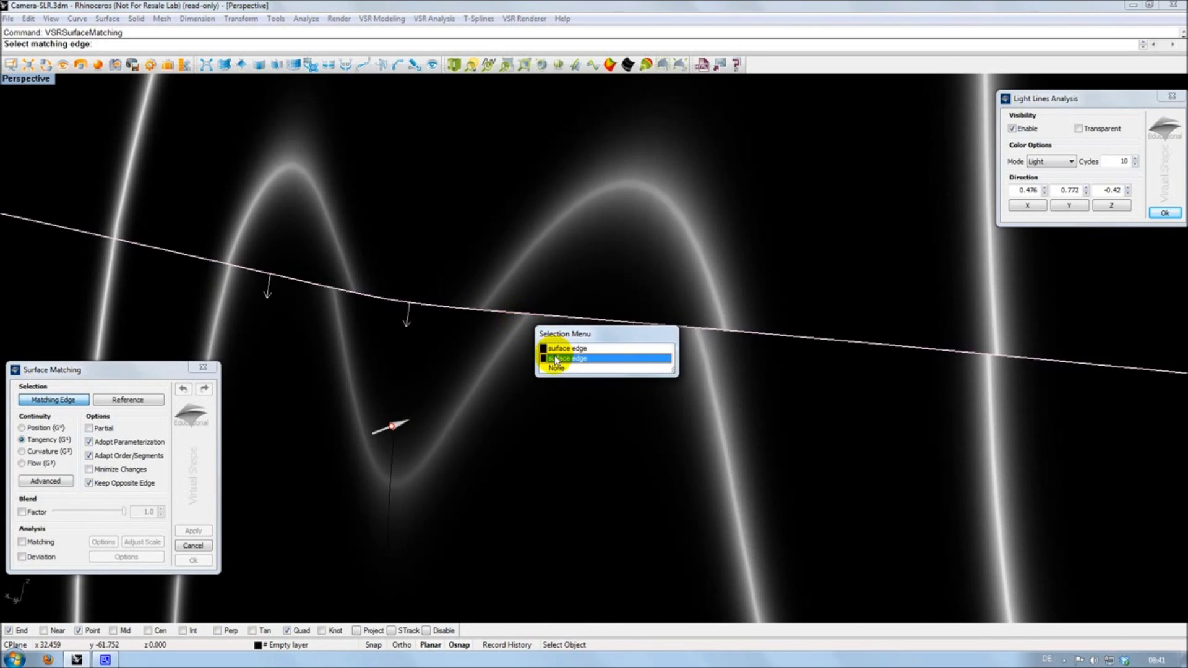
{"action": "left_click", "coordinate": [555, 359]}
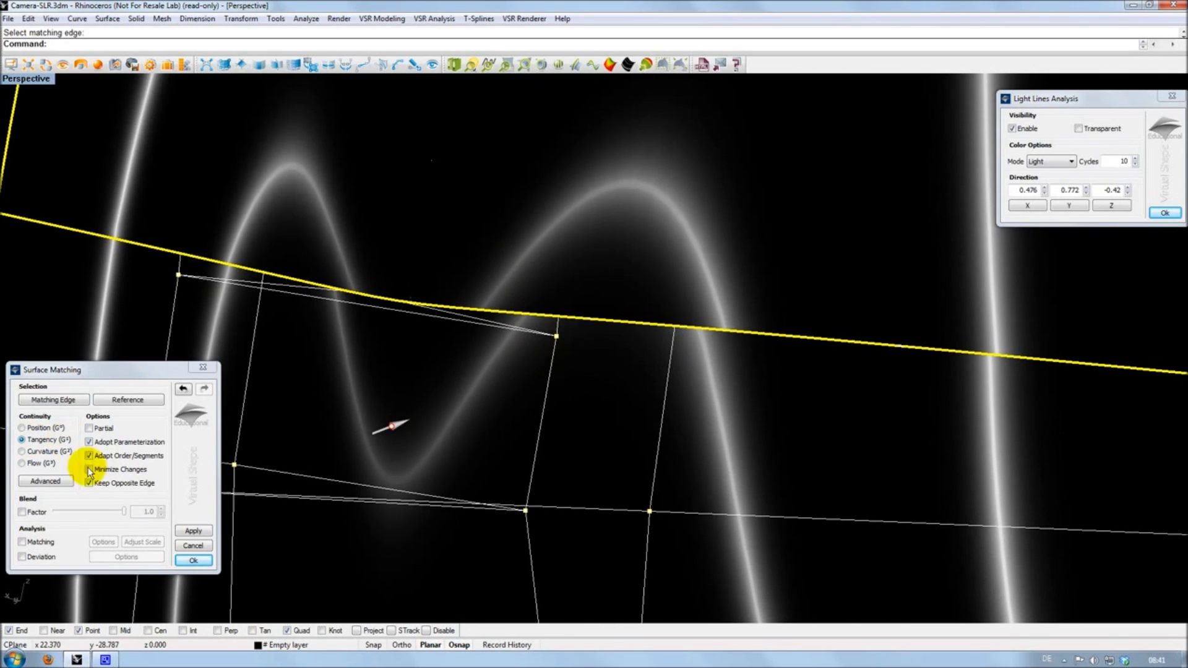
{"action": "left_click", "coordinate": [191, 532]}
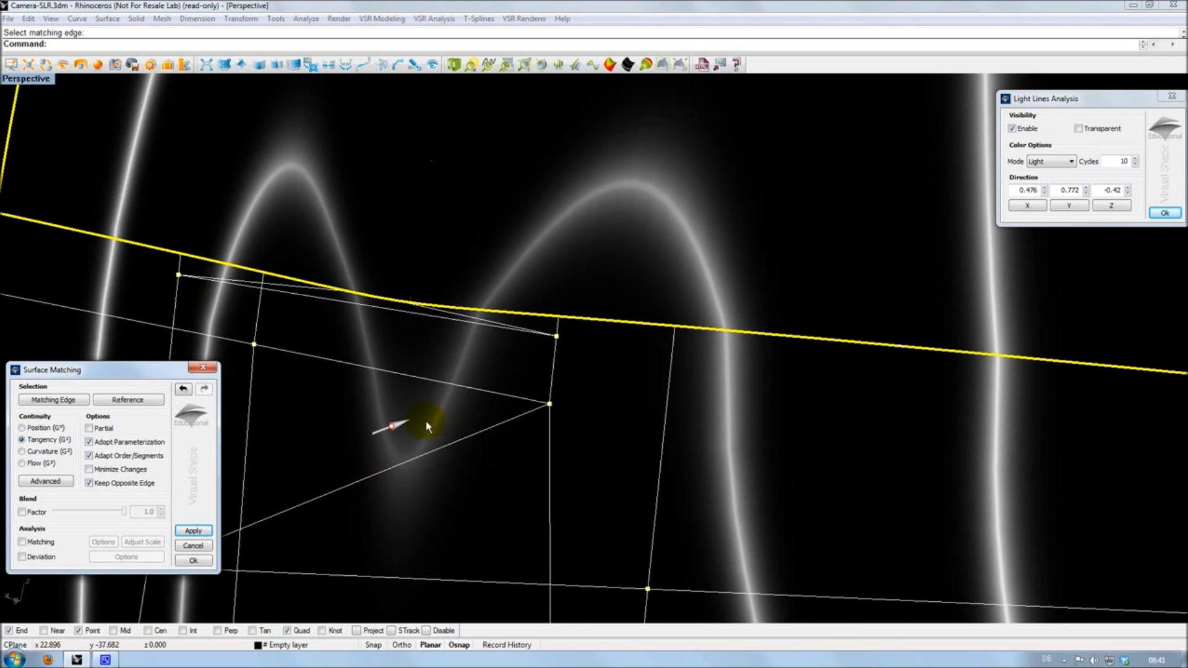
{"action": "left_click_drag", "start_coordinate": [392, 425], "coordinate": [396, 429]}
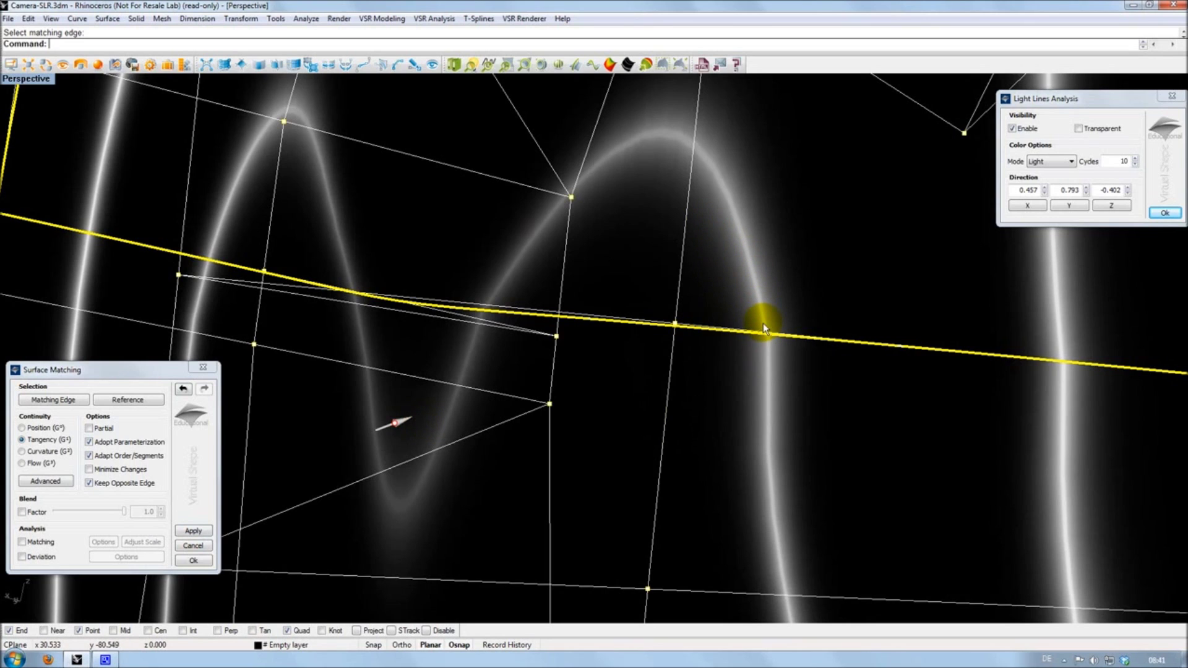
Upgrade the match to curvature (G2), accept it, and close the Light Lines analysis
{"action": "left_click", "coordinate": [37, 451]}
{"action": "left_click", "coordinate": [193, 531]}
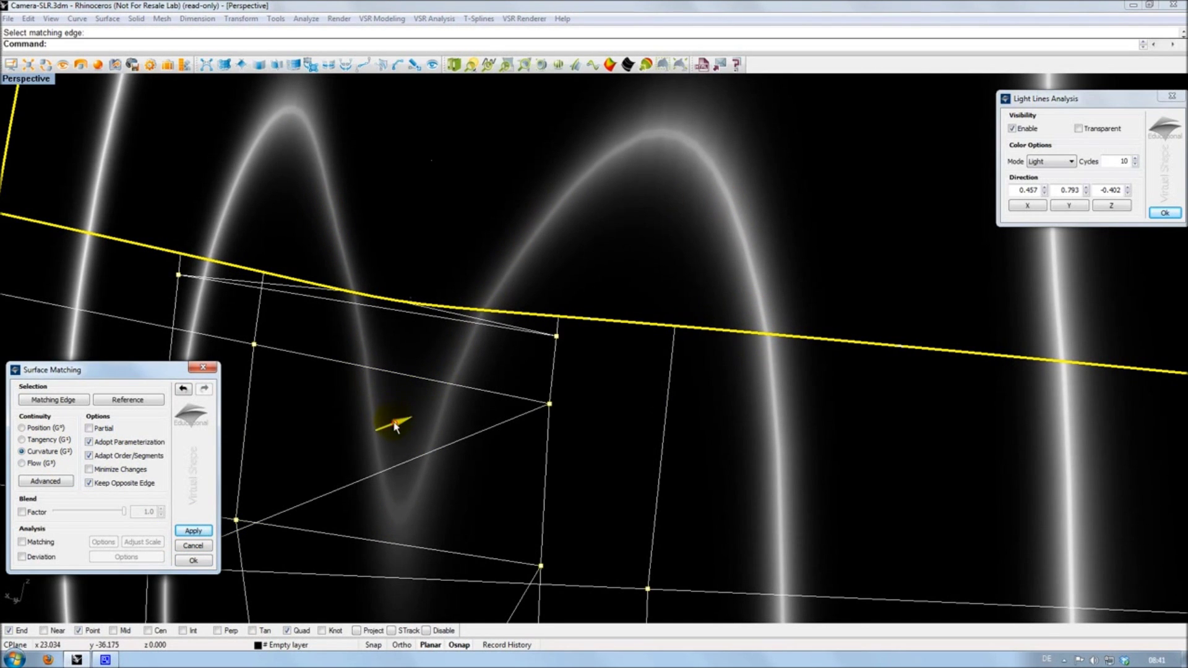
{"action": "mouse_move", "coordinate": [396, 424]}
{"action": "left_mouse_down"}
{"action": "mouse_move", "coordinate": [412, 433]}
{"action": "mouse_move", "coordinate": [390, 418]}
{"action": "left_mouse_up"}
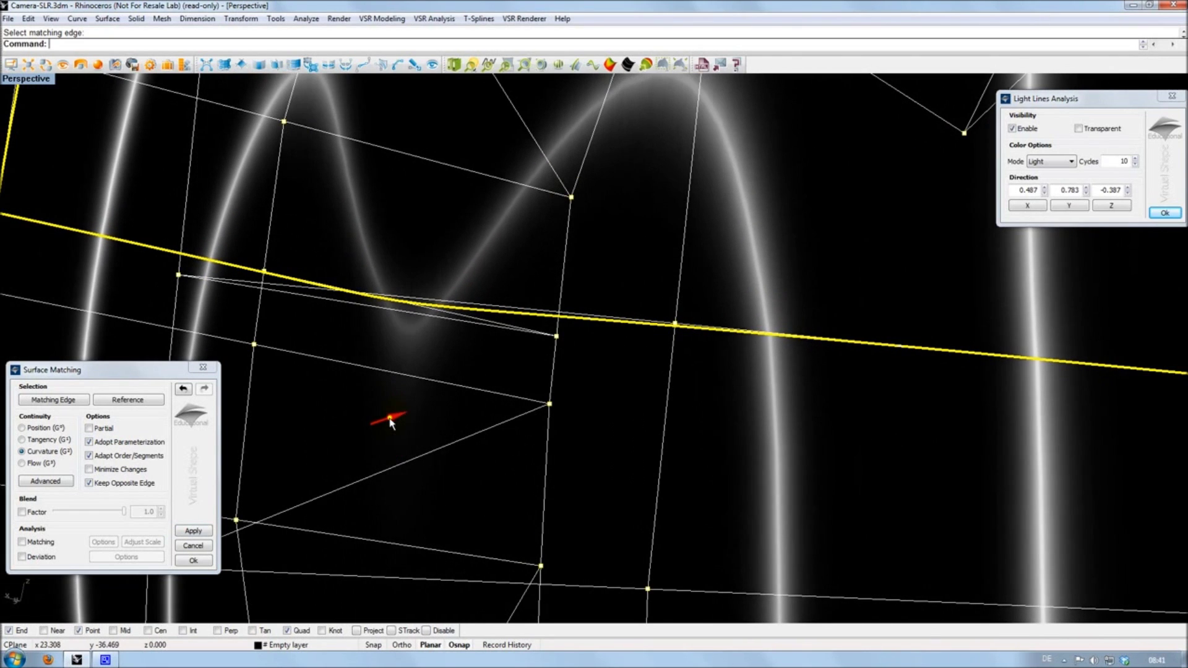
{"action": "left_click", "coordinate": [193, 560]}
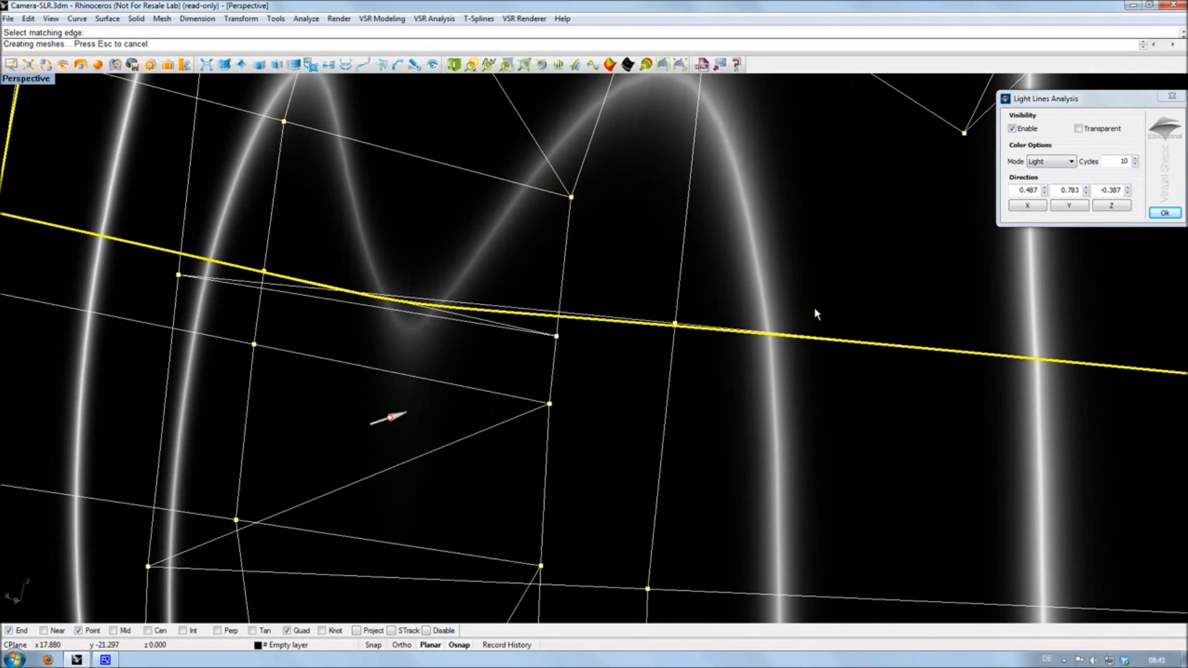
{"action": "left_click", "coordinate": [1164, 213]}
{"action": "left_click", "coordinate": [43, 80]}
Preview the model in VSR Realtime Renderer, then return Perspective to grey Shaded display
{"action": "left_click", "coordinate": [49, 179]}
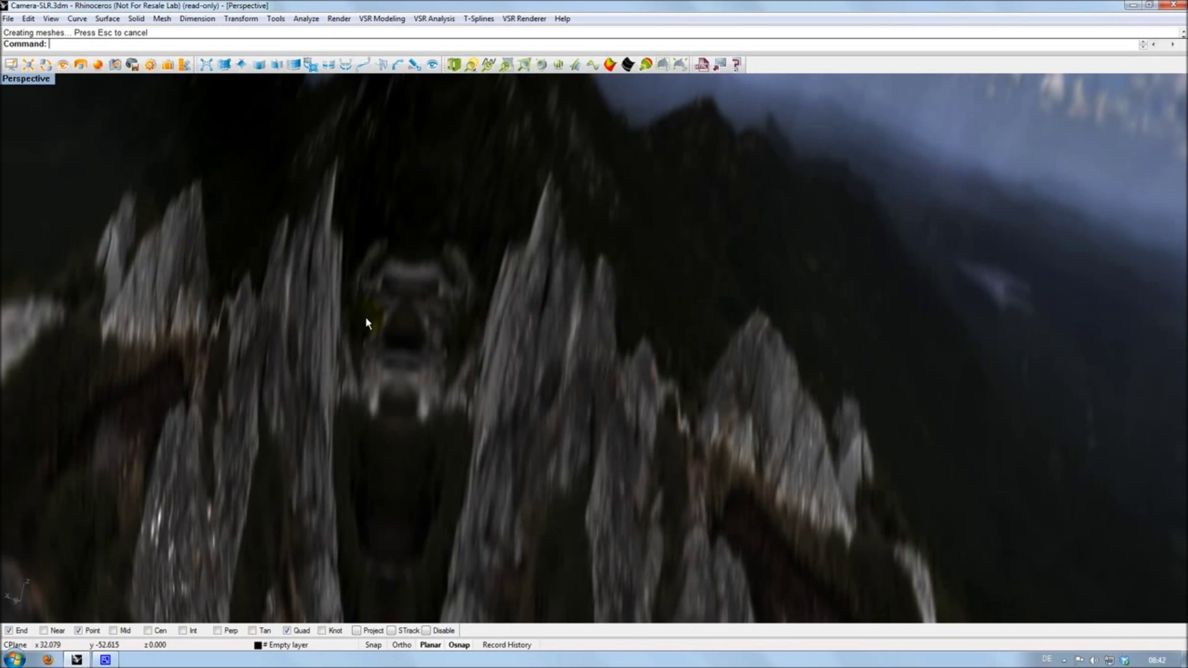
{"action": "left_click", "coordinate": [26, 78]}
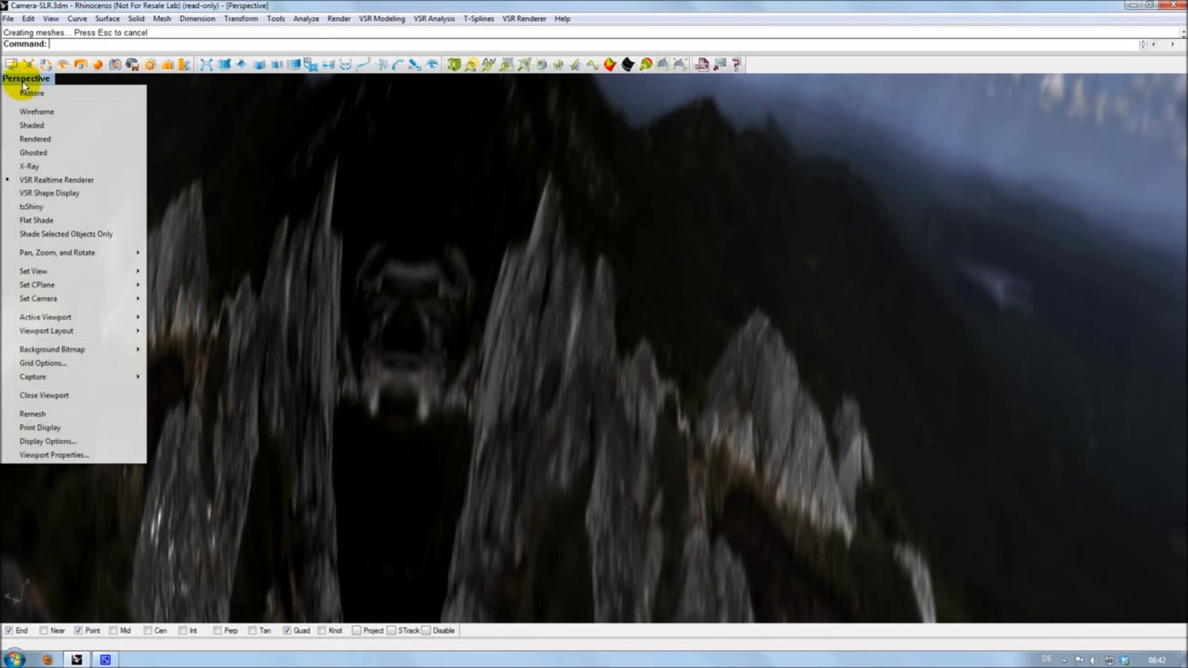
{"action": "left_click", "coordinate": [34, 125]}
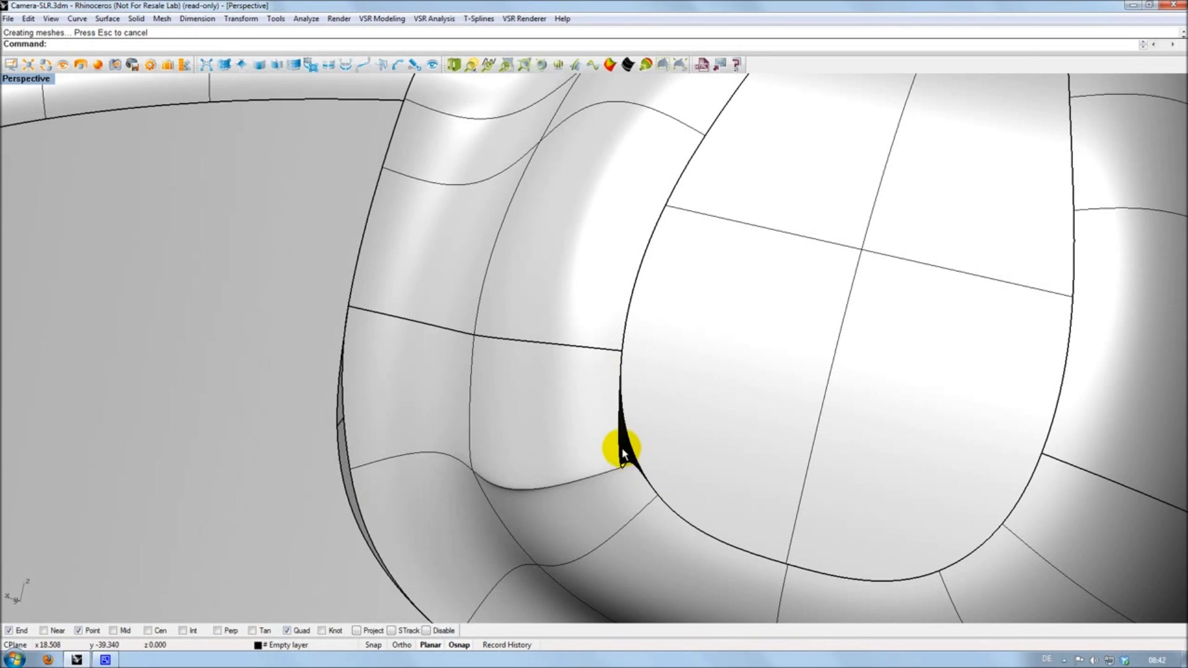
Undo the last match and rematch the patch edge to curvature (G2) with Minimize Changes enabled
{"action": "key", "text": "ctrl+z"}
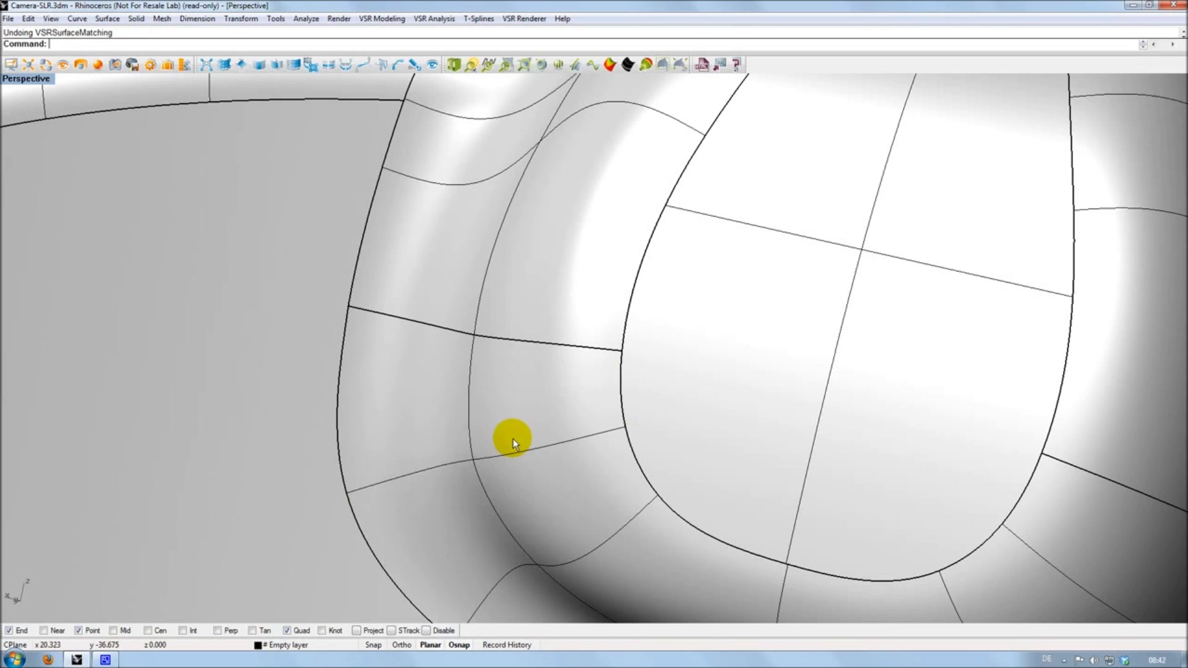
{"action": "left_click", "coordinate": [329, 66]}
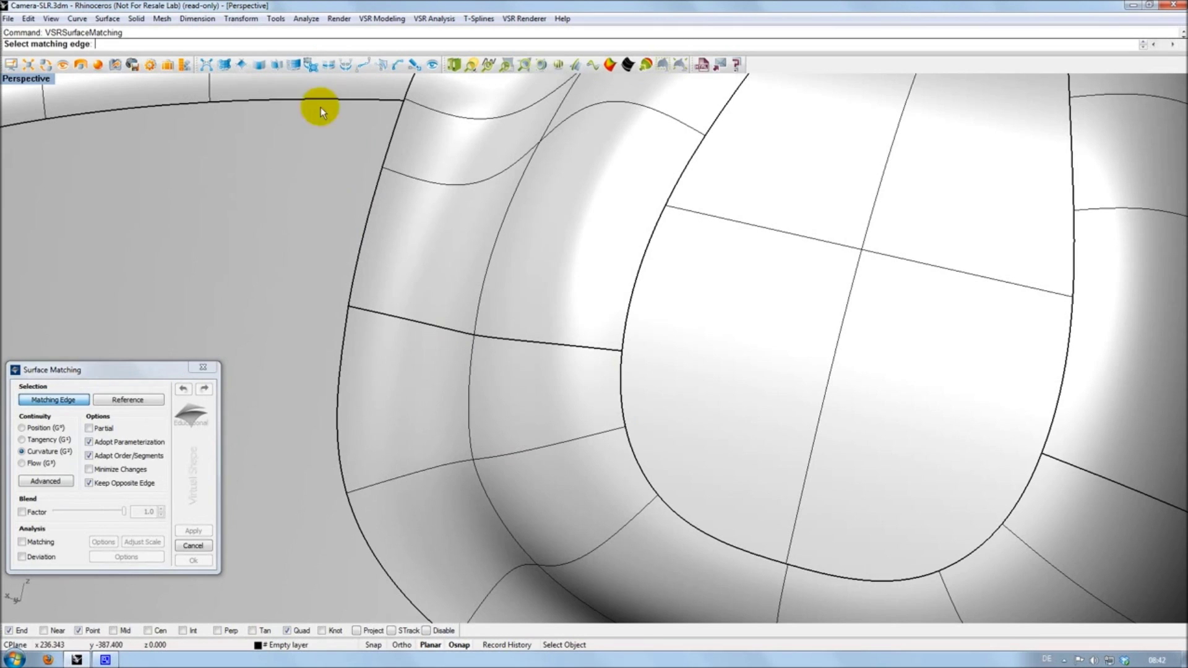
{"action": "left_click", "coordinate": [461, 334]}
{"action": "left_click", "coordinate": [497, 379]}
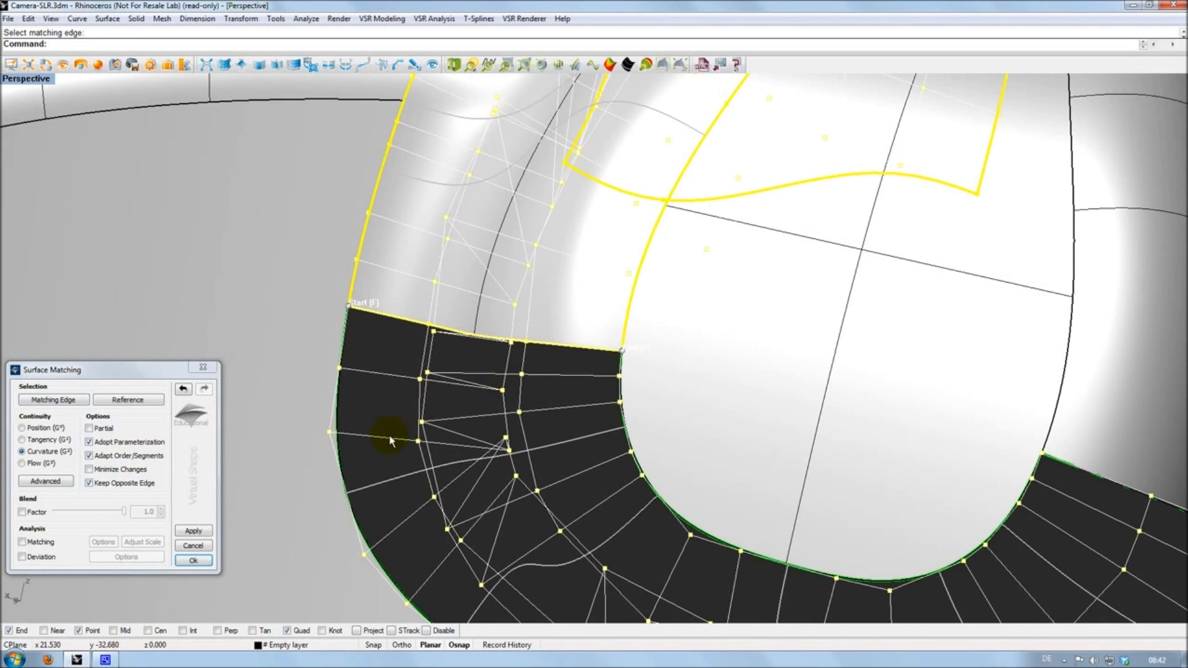
{"action": "left_click", "coordinate": [89, 470]}
{"action": "left_click", "coordinate": [193, 531]}
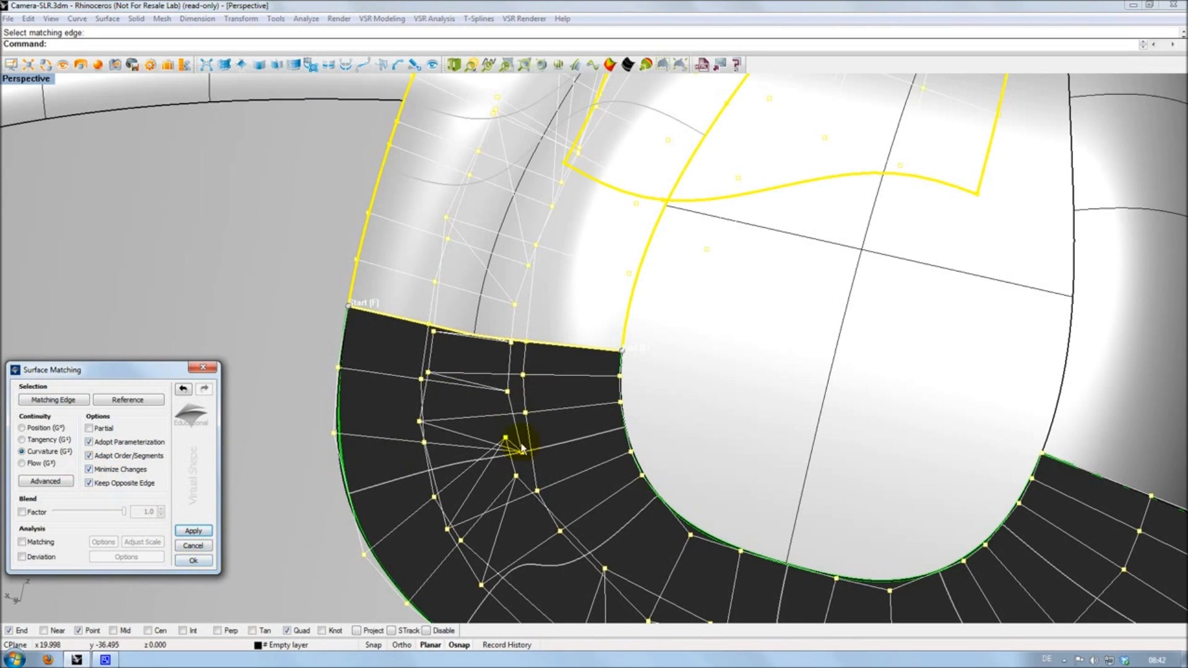
{"action": "left_click", "coordinate": [193, 560]}
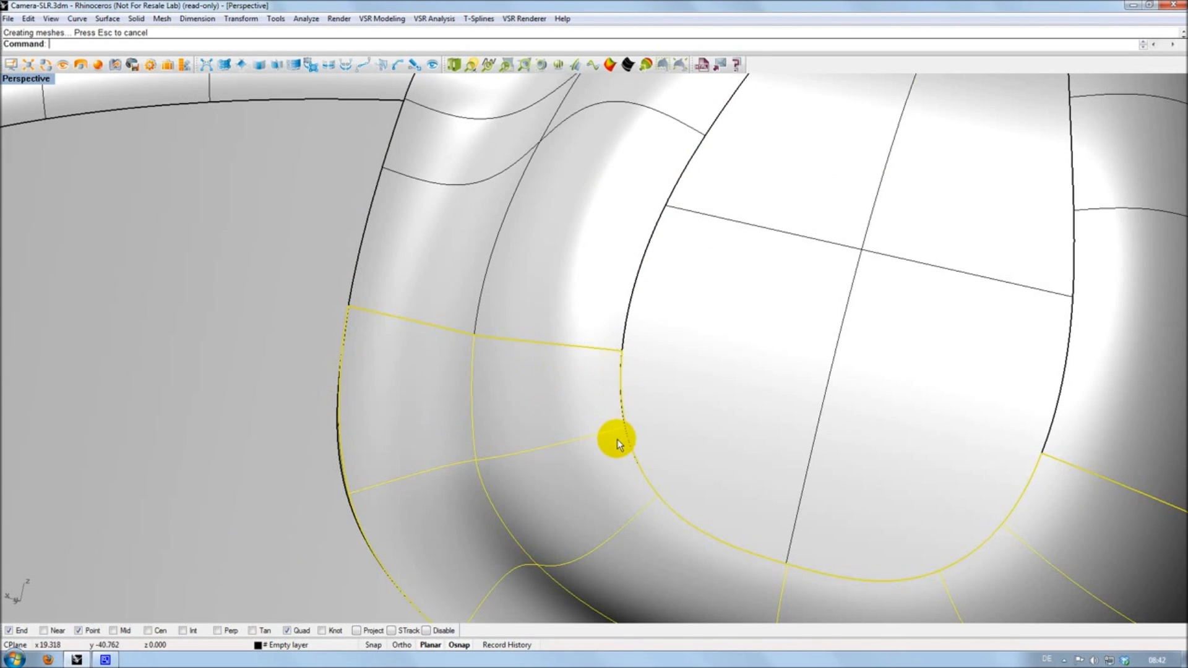
{"action": "left_click", "coordinate": [628, 65]}
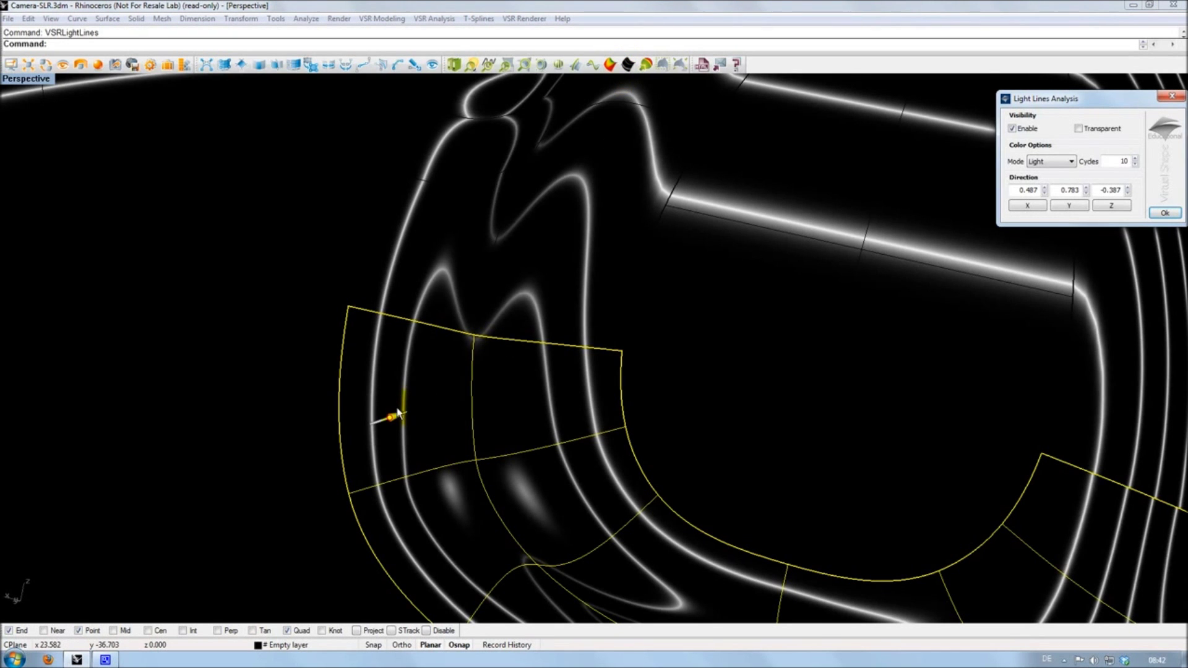
{"action": "mouse_move", "coordinate": [391, 420]}
{"action": "left_mouse_down"}
{"action": "mouse_move", "coordinate": [403, 416]}
{"action": "mouse_move", "coordinate": [402, 429]}
{"action": "left_mouse_up"}
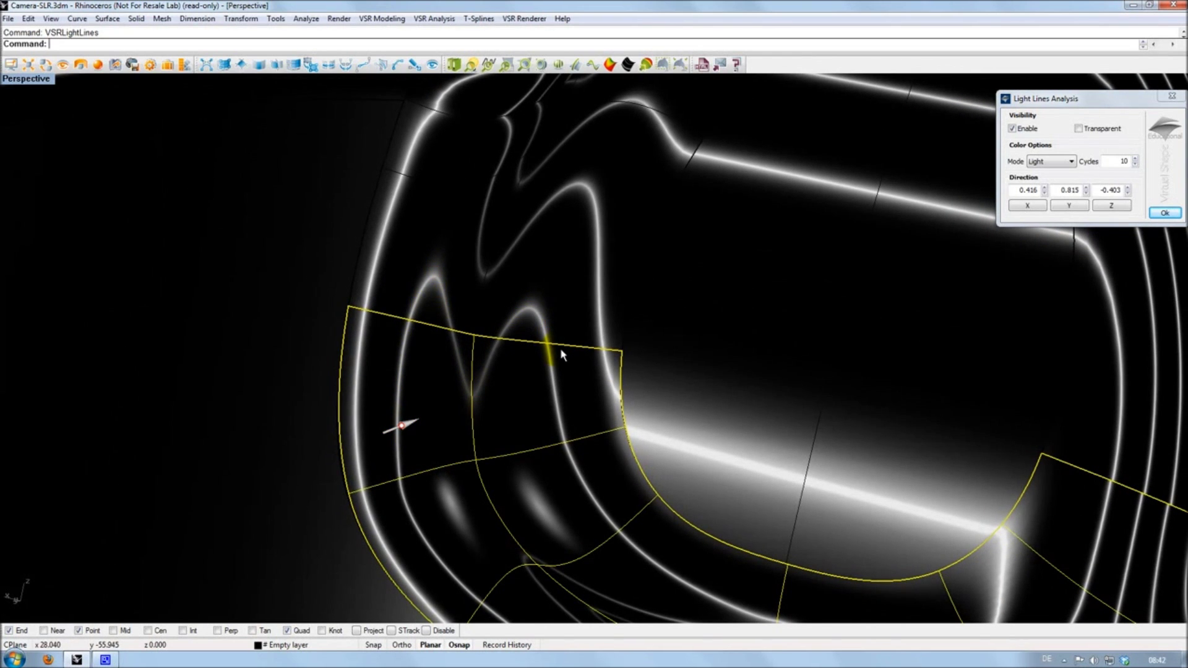
{"action": "left_click", "coordinate": [1165, 212]}
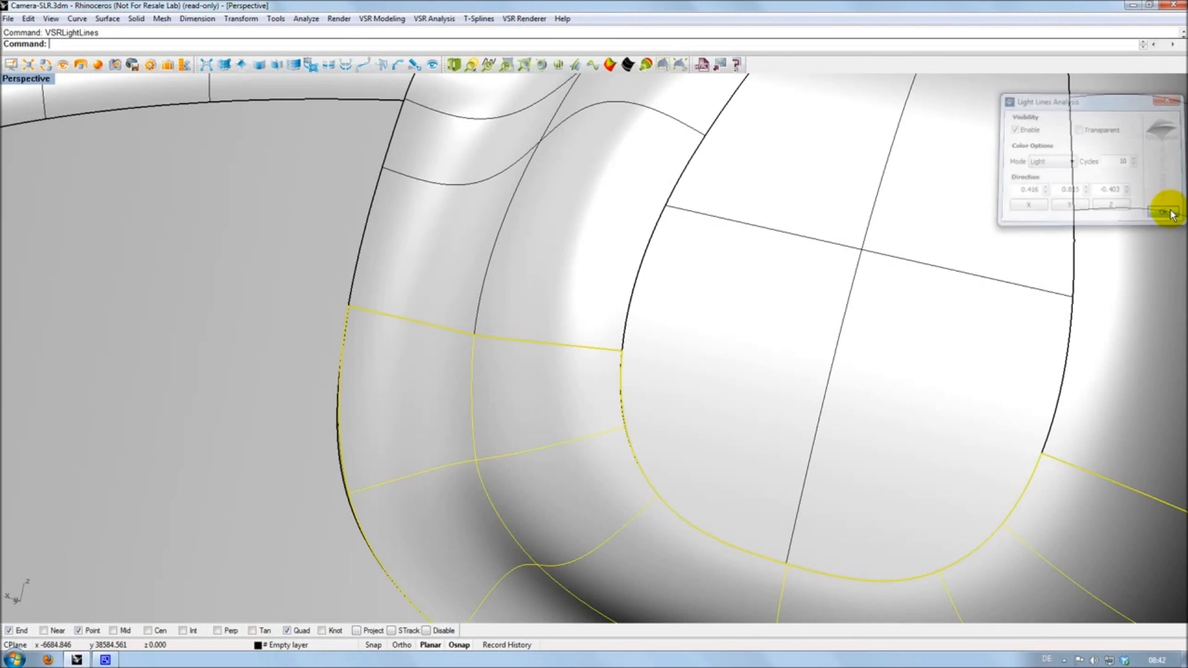